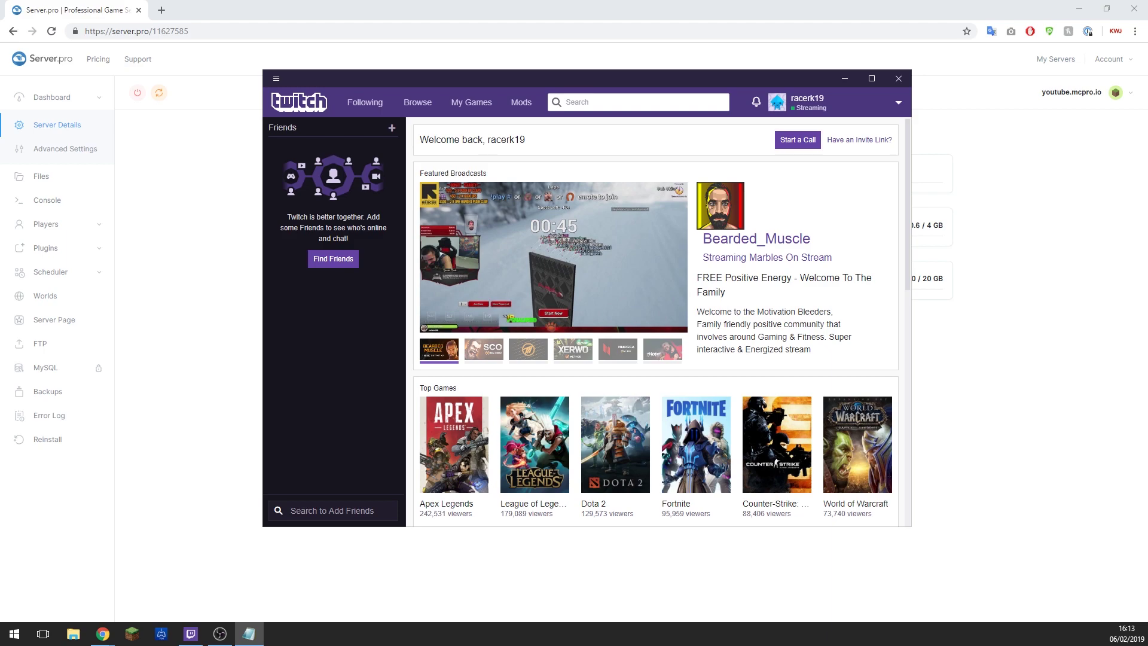
In the Twitch app, open the Minecraft mods section and bring up the listing of all available modpacks.
{"action": "left_click", "coordinate": [226, 257]}
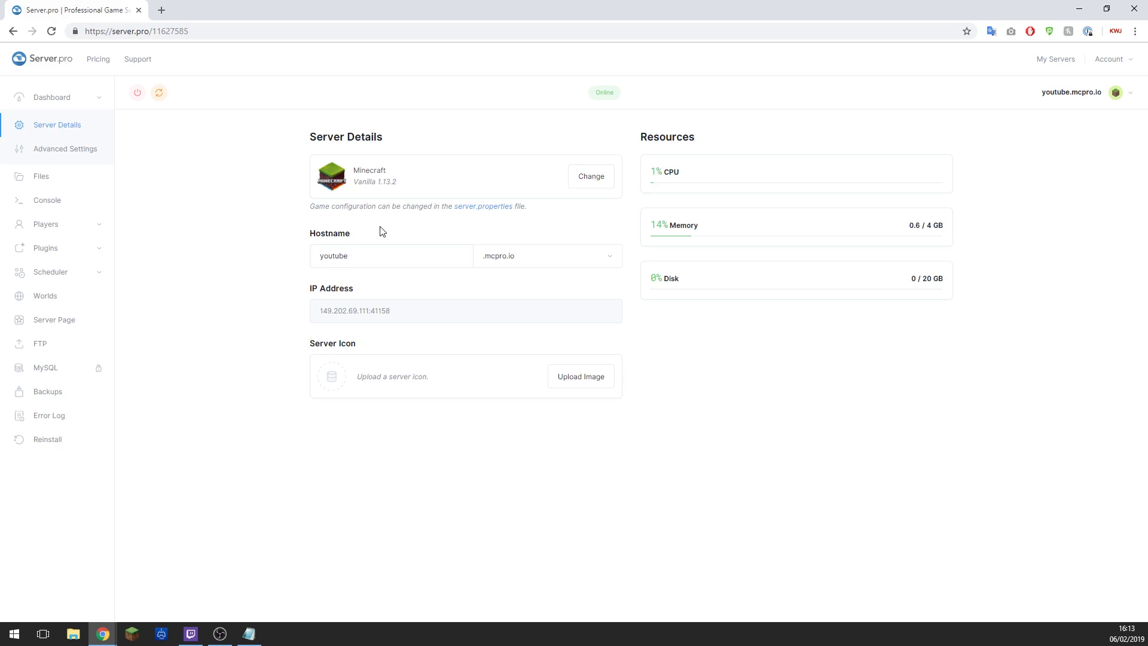
{"action": "left_click", "coordinate": [190, 633]}
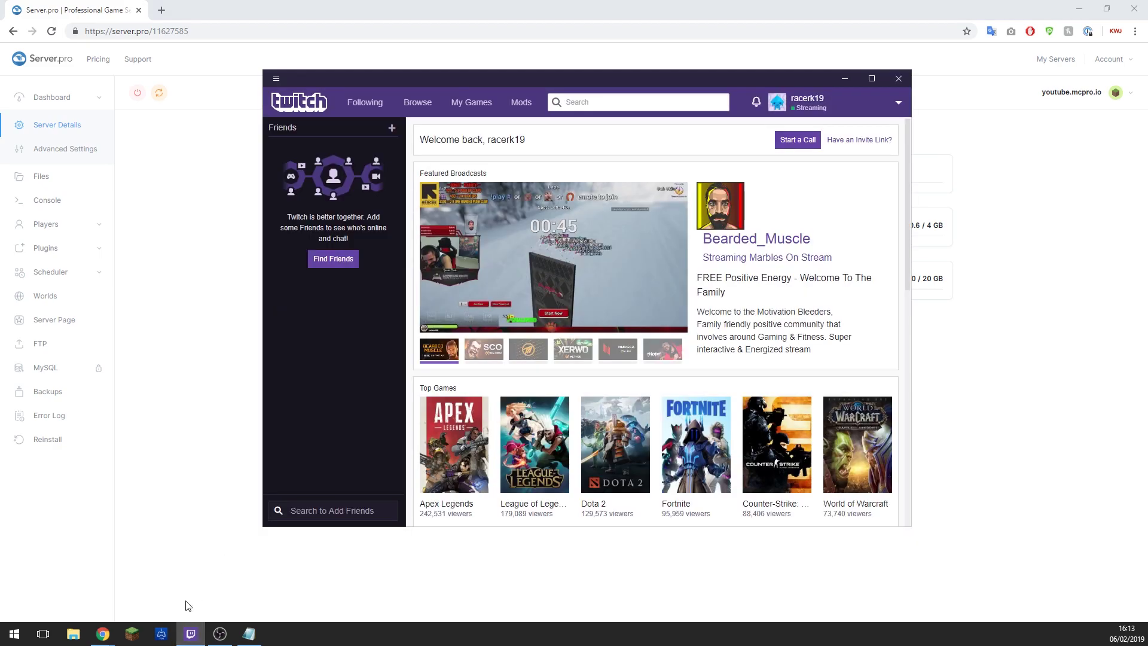
{"action": "left_click", "coordinate": [520, 102]}
{"action": "left_click", "coordinate": [355, 218]}
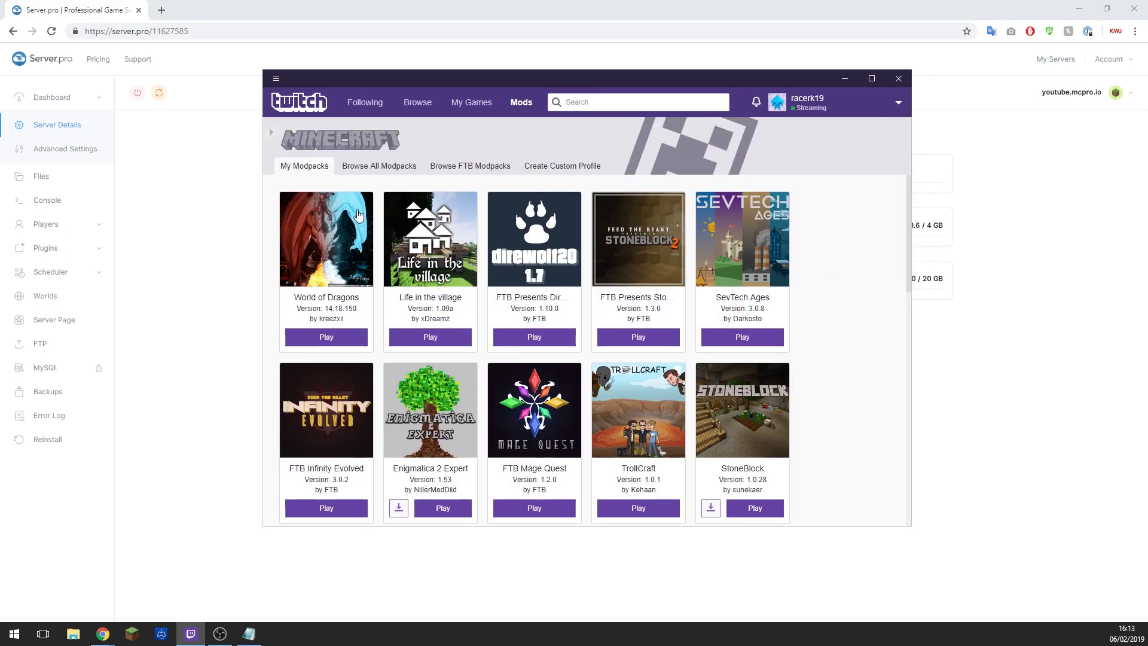
{"action": "left_click", "coordinate": [405, 172]}
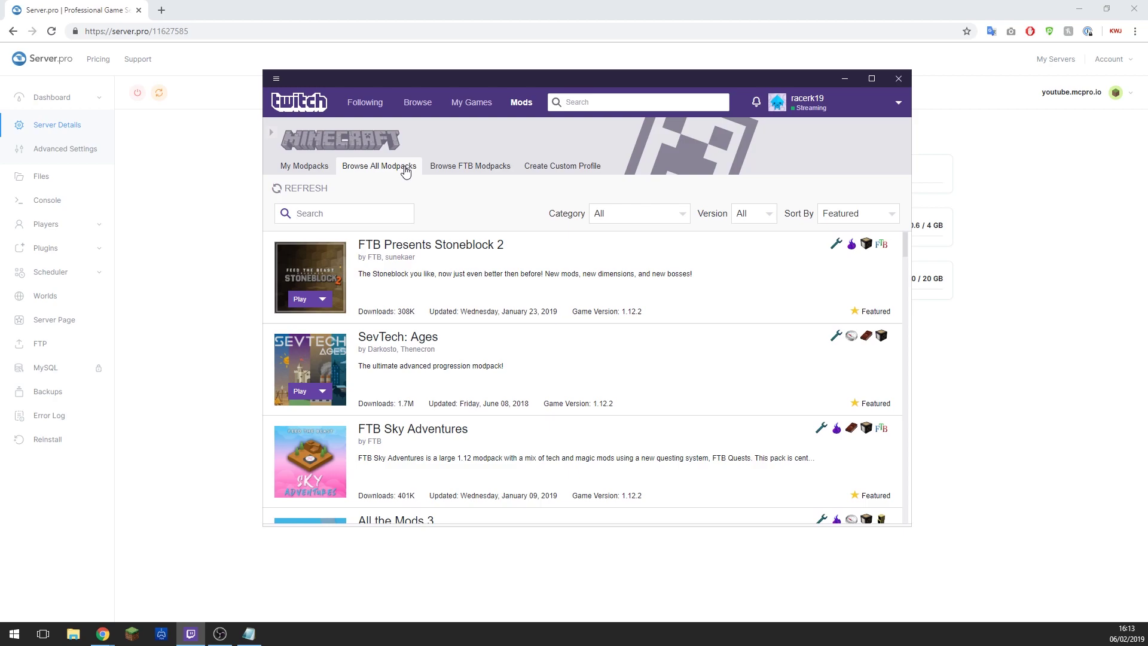
Search the modpacks for "project ozone 2" and install Project Ozone 2: Reloaded.
{"action": "left_click", "coordinate": [363, 210]}
{"action": "type", "text": "project ozone 2"}
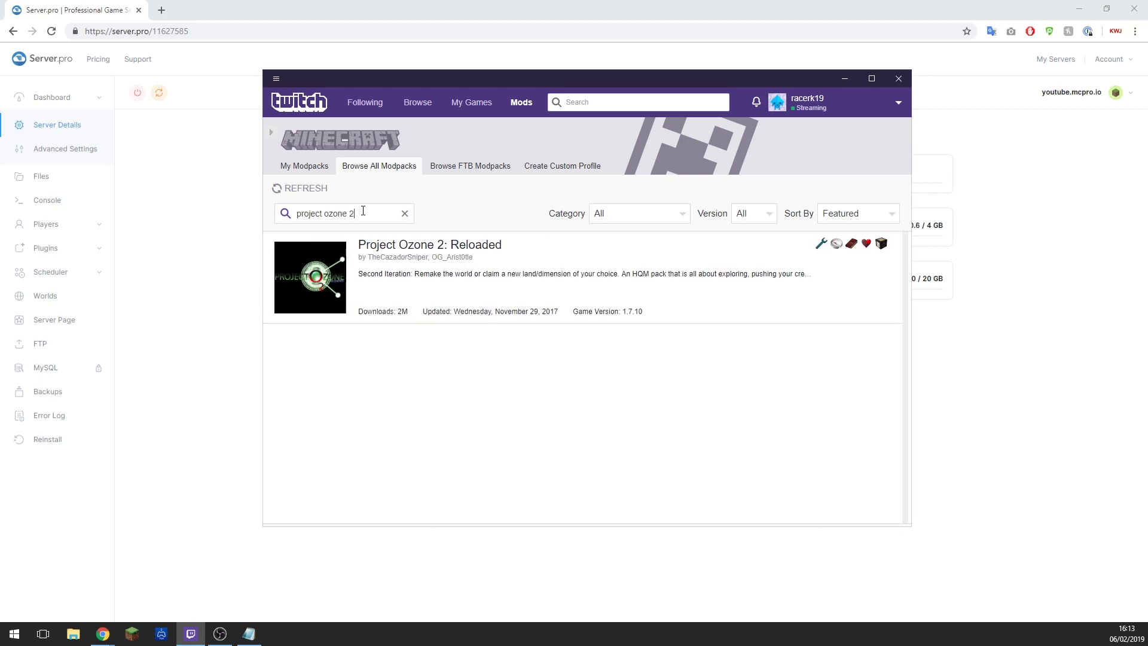
{"action": "mouse_move", "coordinate": [374, 265]}
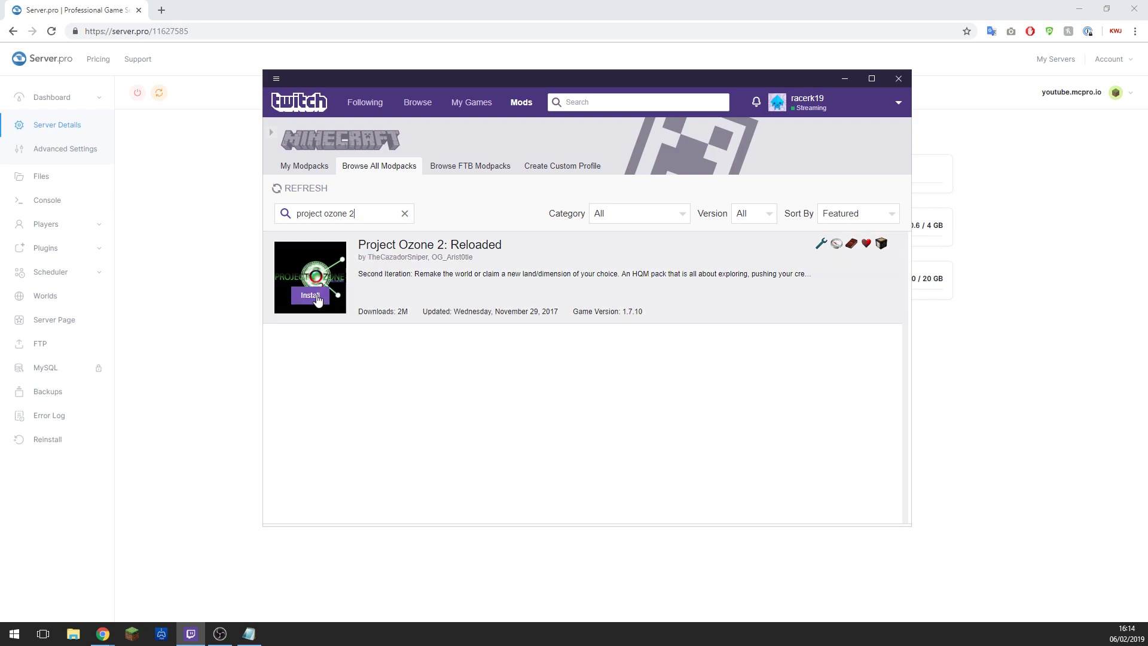
{"action": "left_click", "coordinate": [312, 296]}
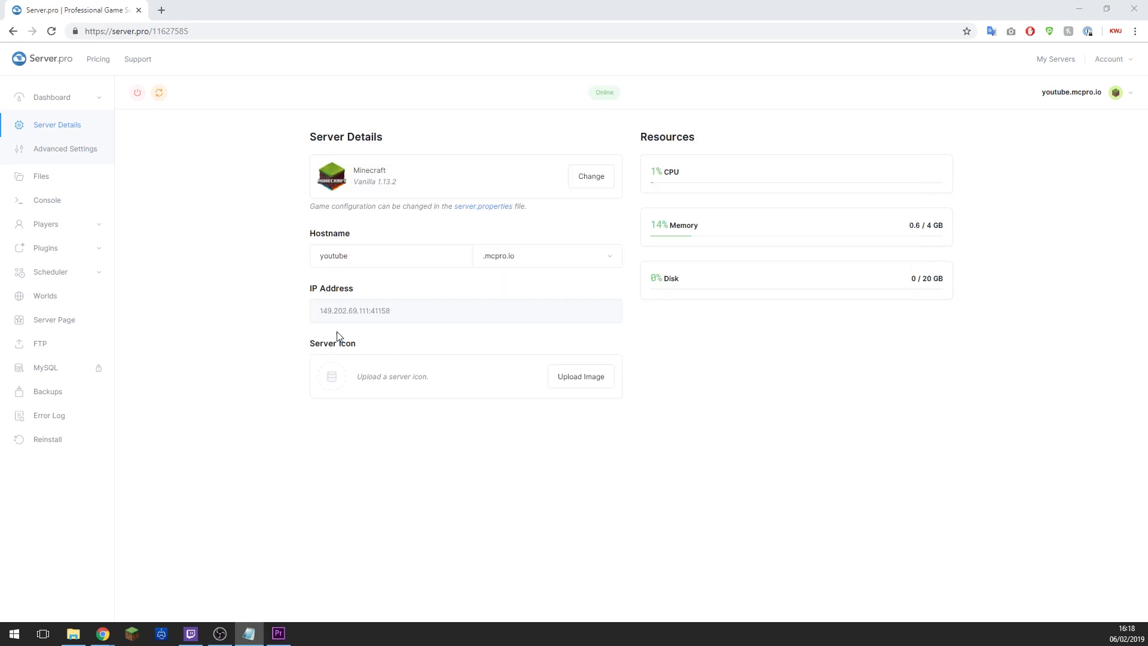
Switch to the Server.pro site in Chrome and configure a server reinstall with type Forge and version 10.13.4.1614 (1.7.10).
{"action": "left_click", "coordinate": [269, 287]}
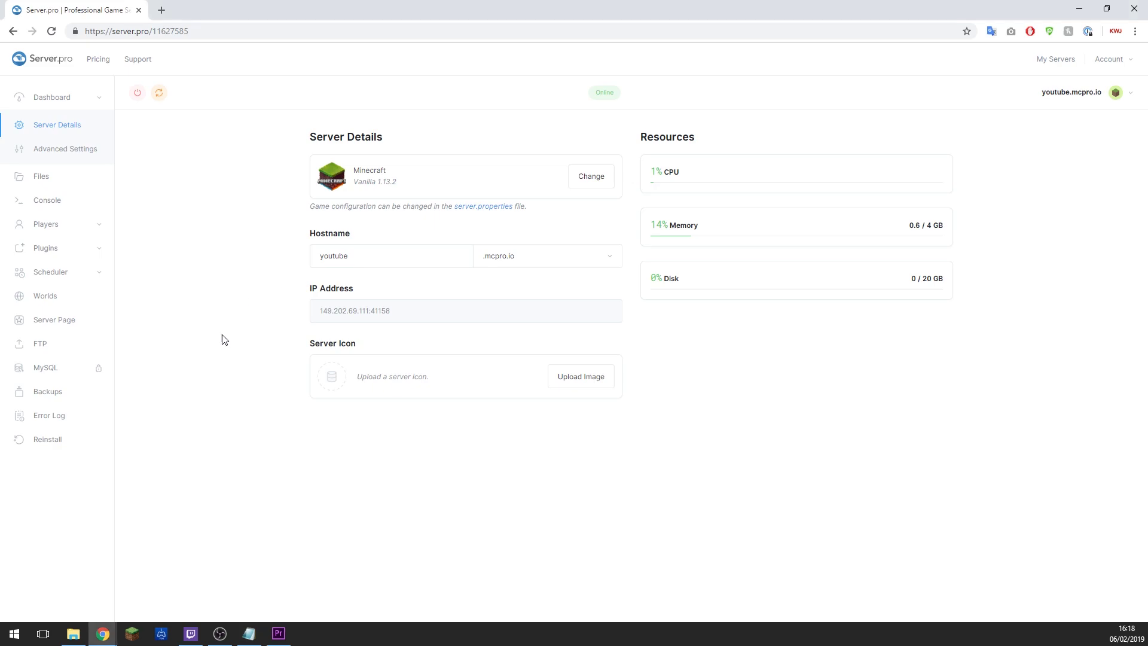
{"action": "left_click", "coordinate": [63, 441]}
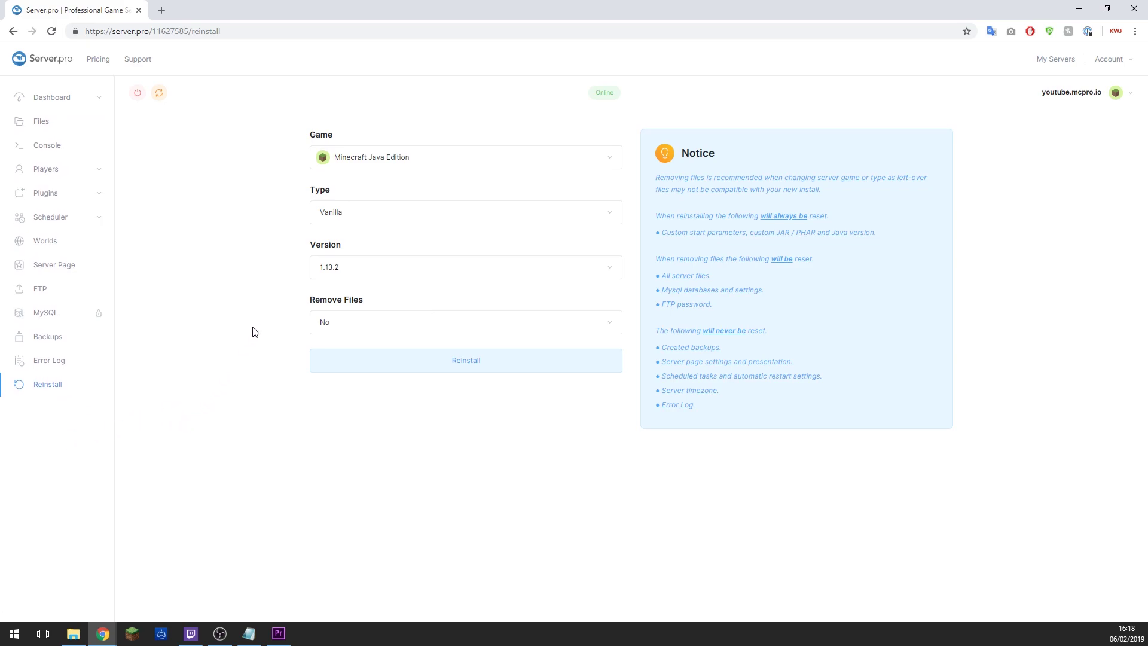
{"action": "left_click", "coordinate": [344, 214]}
{"action": "left_click", "coordinate": [353, 292]}
{"action": "left_click", "coordinate": [332, 270]}
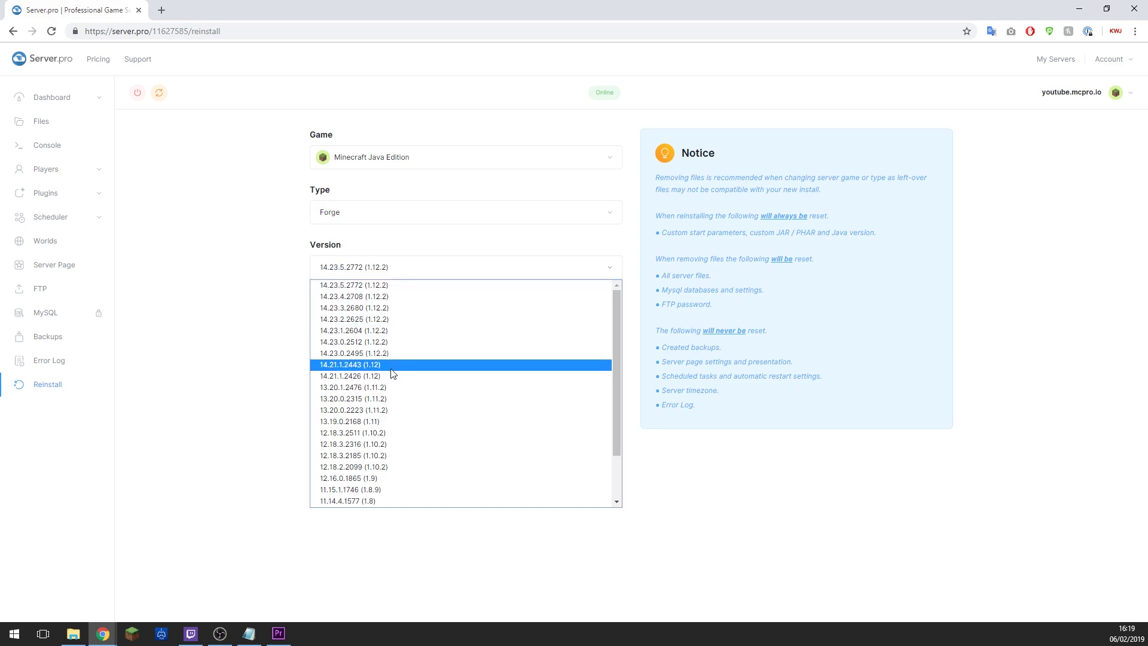
{"action": "scroll", "coordinate": [389, 375], "scroll_direction": "down", "scroll_amount": 2}
{"action": "left_click", "coordinate": [399, 458]}
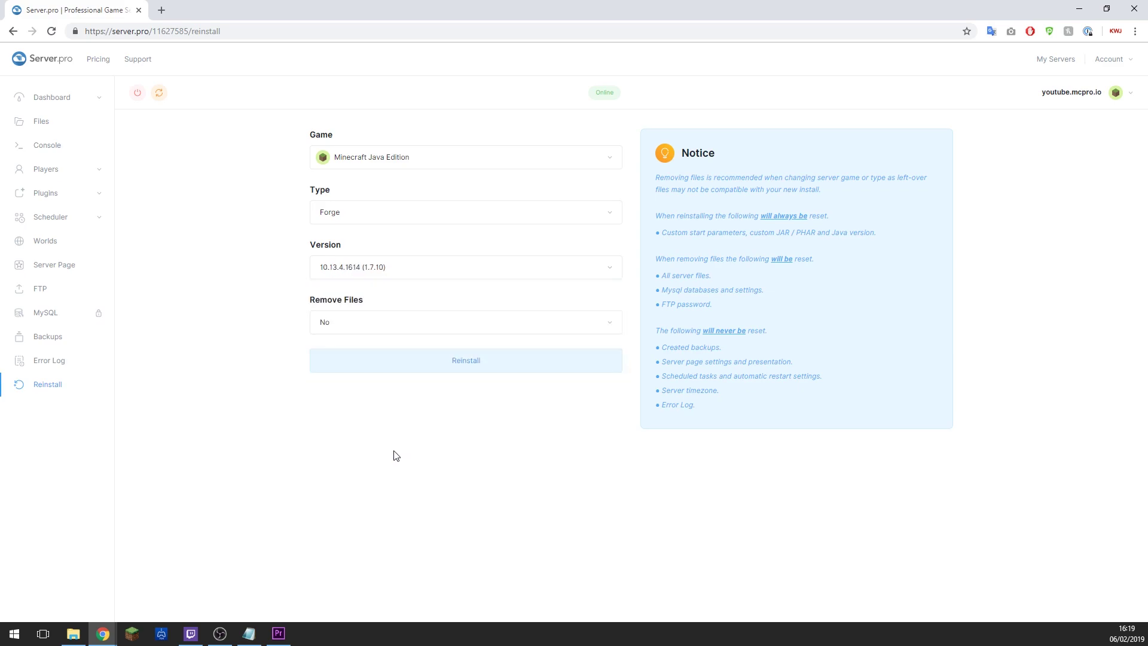
Check which Minecraft version Project Ozone 2: Reloaded uses on its Twitch app page, and return to the browser.
{"action": "left_click", "coordinate": [191, 633]}
{"action": "left_click", "coordinate": [412, 360]}
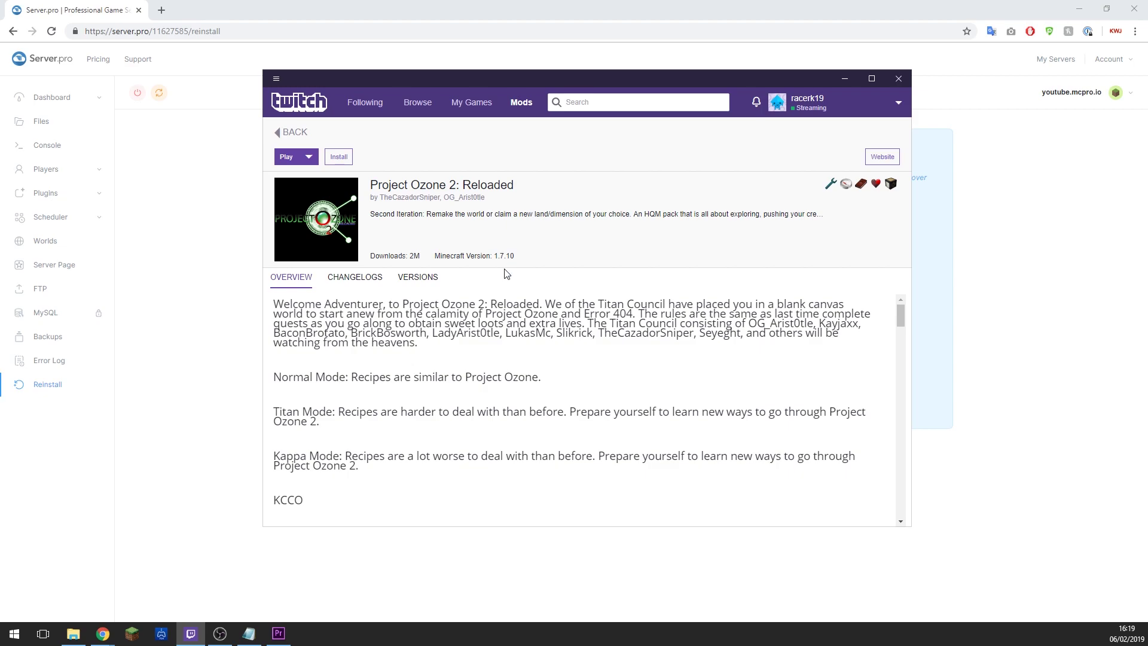
{"action": "left_click", "coordinate": [182, 221]}
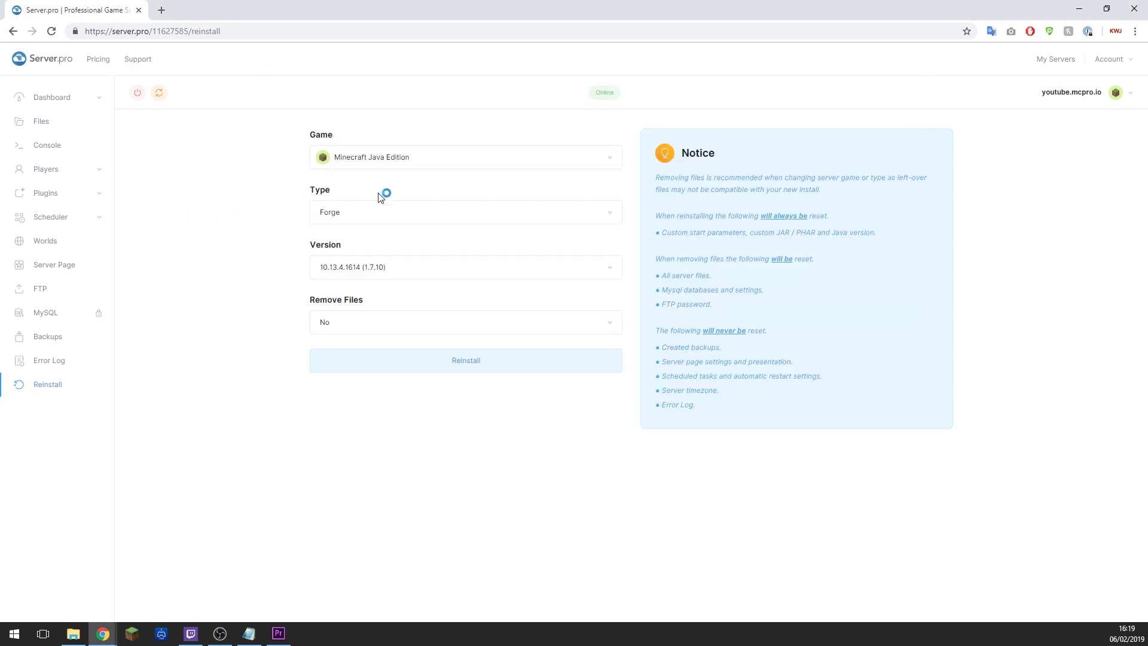
Set Remove Files to Yes for the reinstall, and create a manual backup of the server in a separate tab.
{"action": "left_click", "coordinate": [339, 323]}
{"action": "left_click", "coordinate": [339, 340]}
{"action": "middle_click", "coordinate": [80, 344]}
{"action": "left_click", "coordinate": [253, 7]}
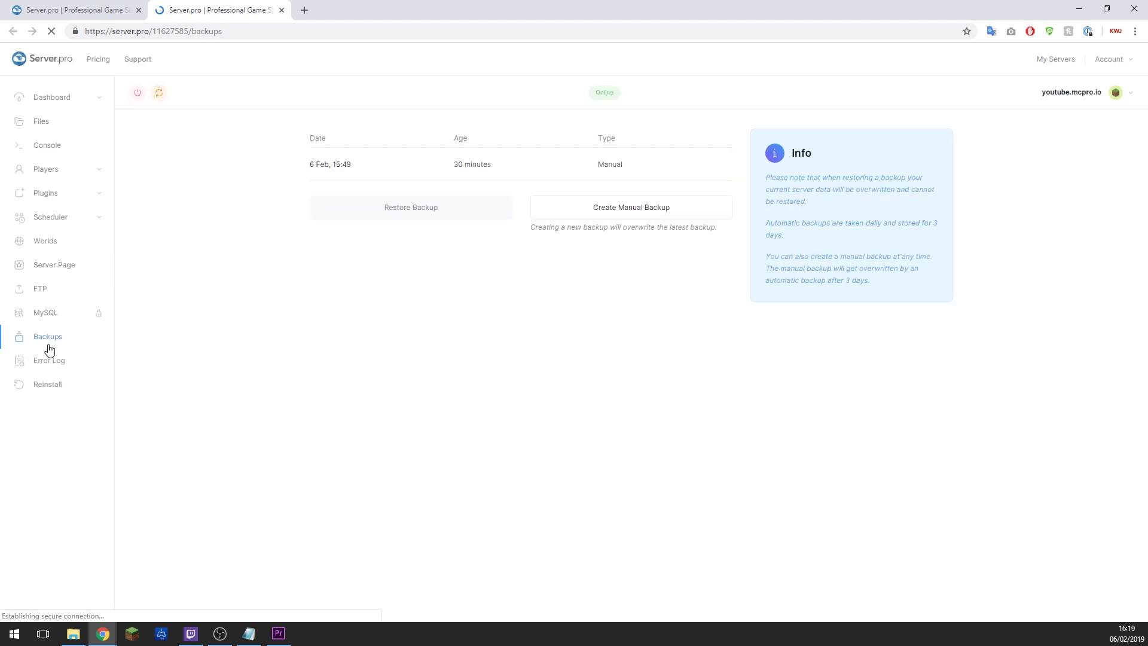
{"action": "left_click", "coordinate": [603, 216]}
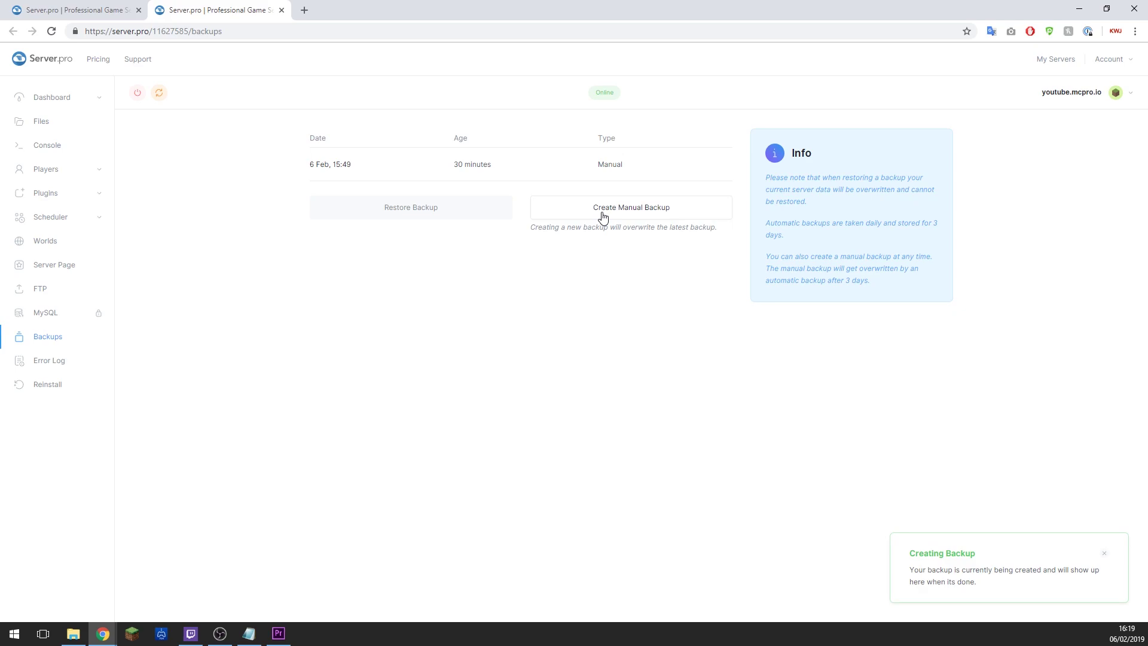
Return to the configured reinstall page and reinstall the server, confirming the removal of all current server files.
{"action": "left_click", "coordinate": [101, 9]}
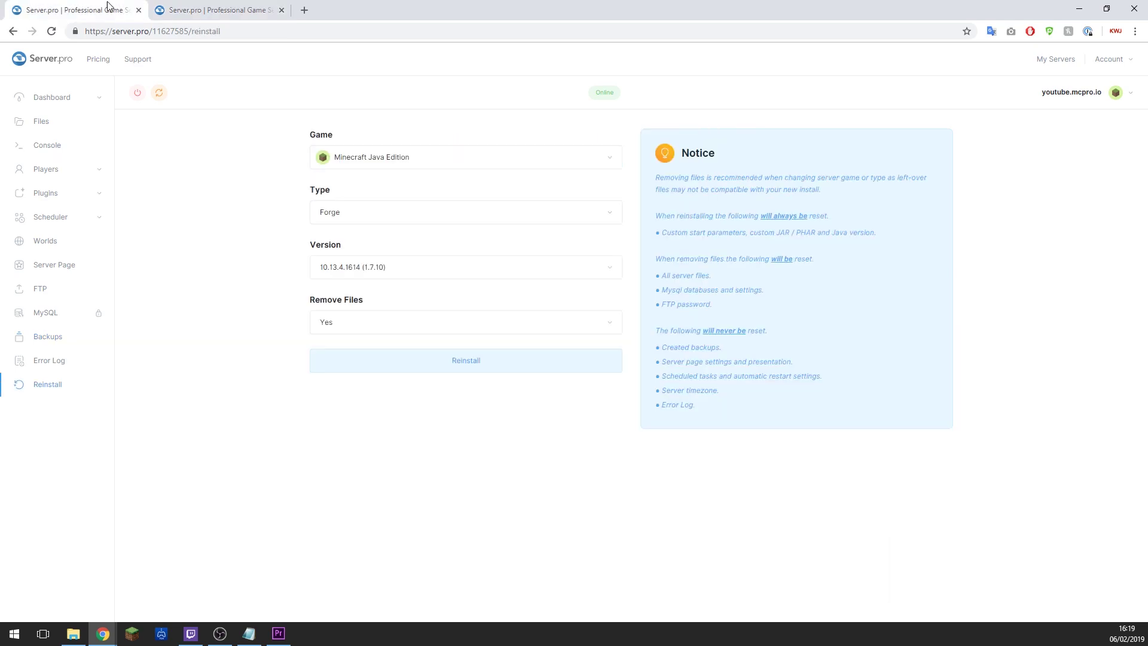
{"action": "left_click", "coordinate": [445, 365]}
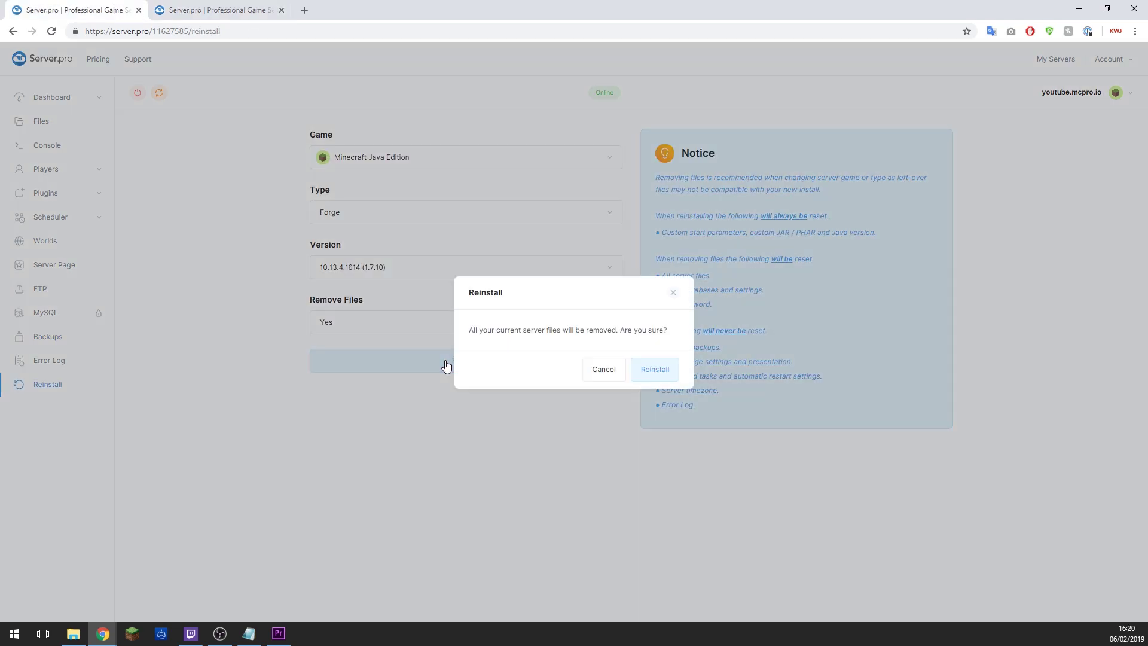
{"action": "left_click", "coordinate": [641, 371]}
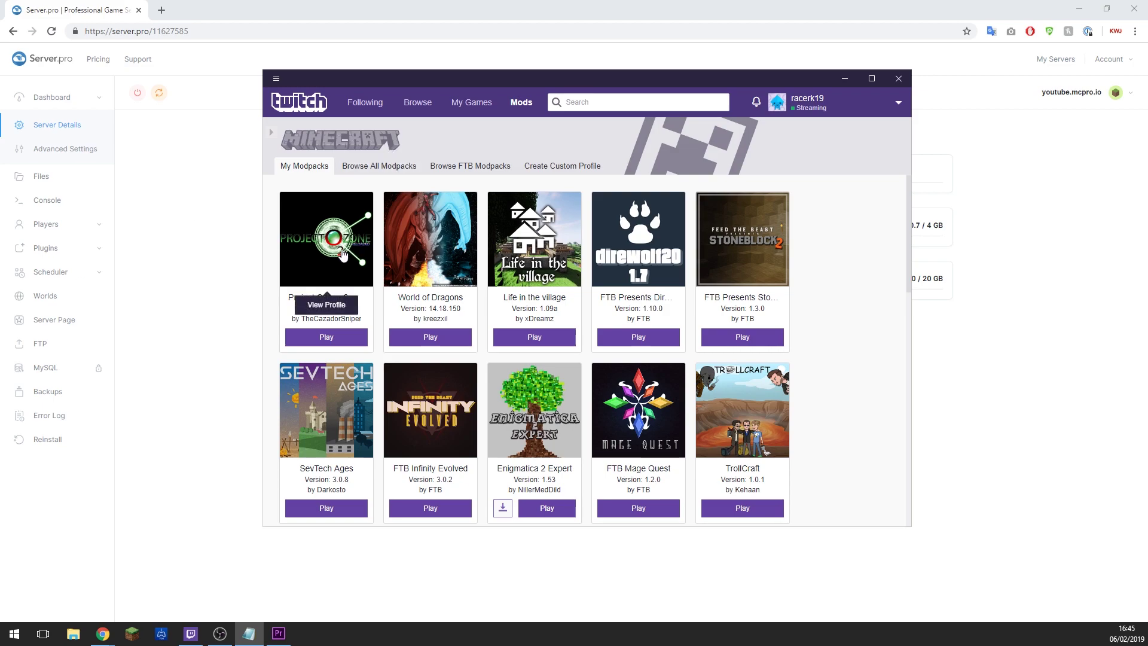
In the Twitch app's Minecraft modpacks, open the Project Ozone 2 Reloaded profile and its folder on disk.
{"action": "left_click", "coordinate": [525, 107]}
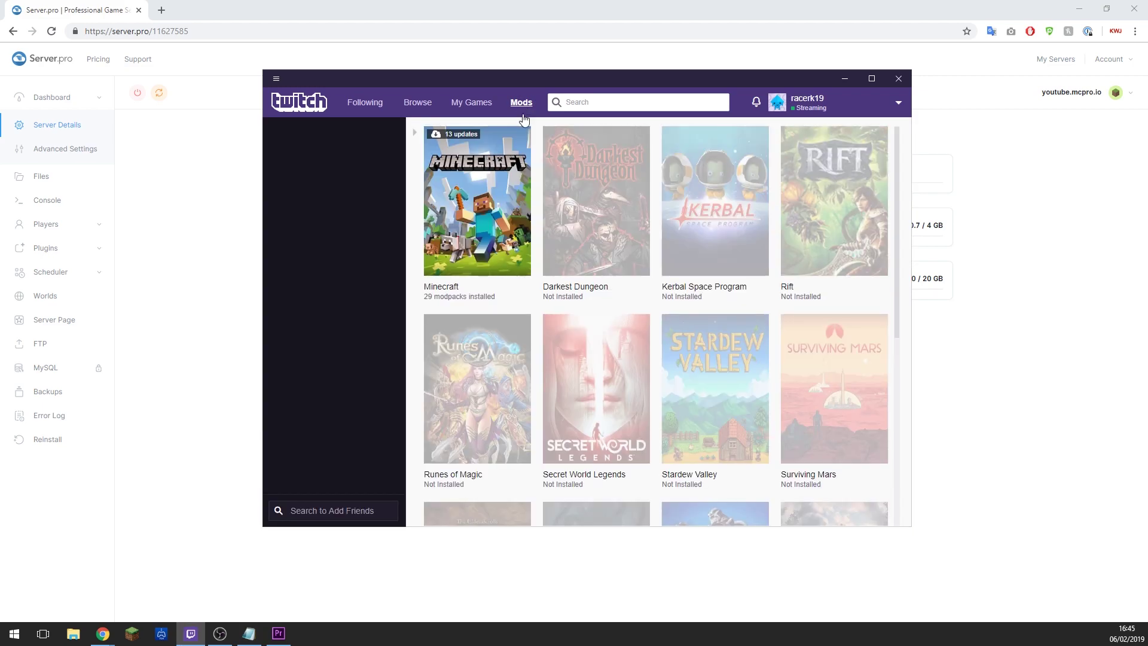
{"action": "left_click", "coordinate": [437, 250]}
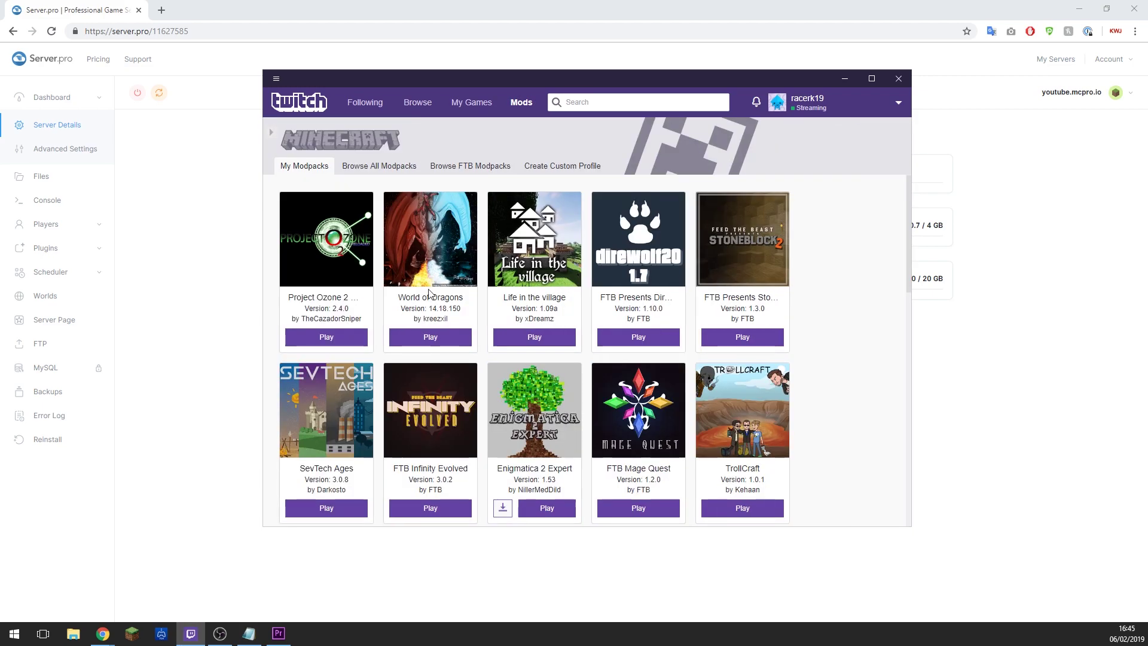
{"action": "left_click", "coordinate": [328, 273]}
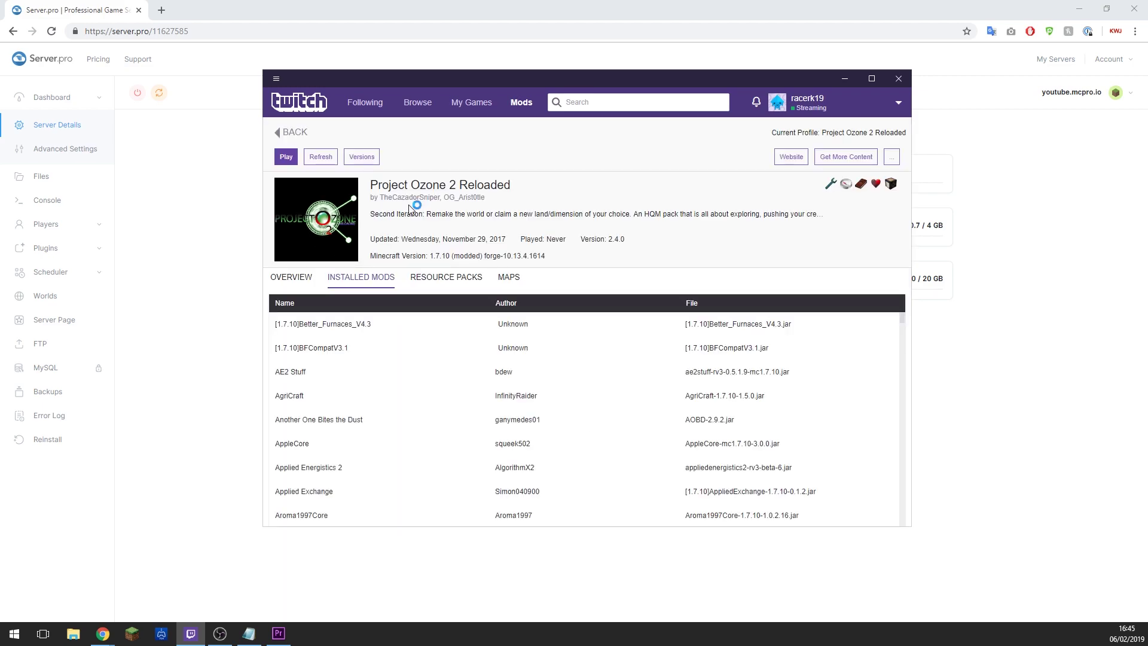
{"action": "left_click", "coordinate": [893, 158]}
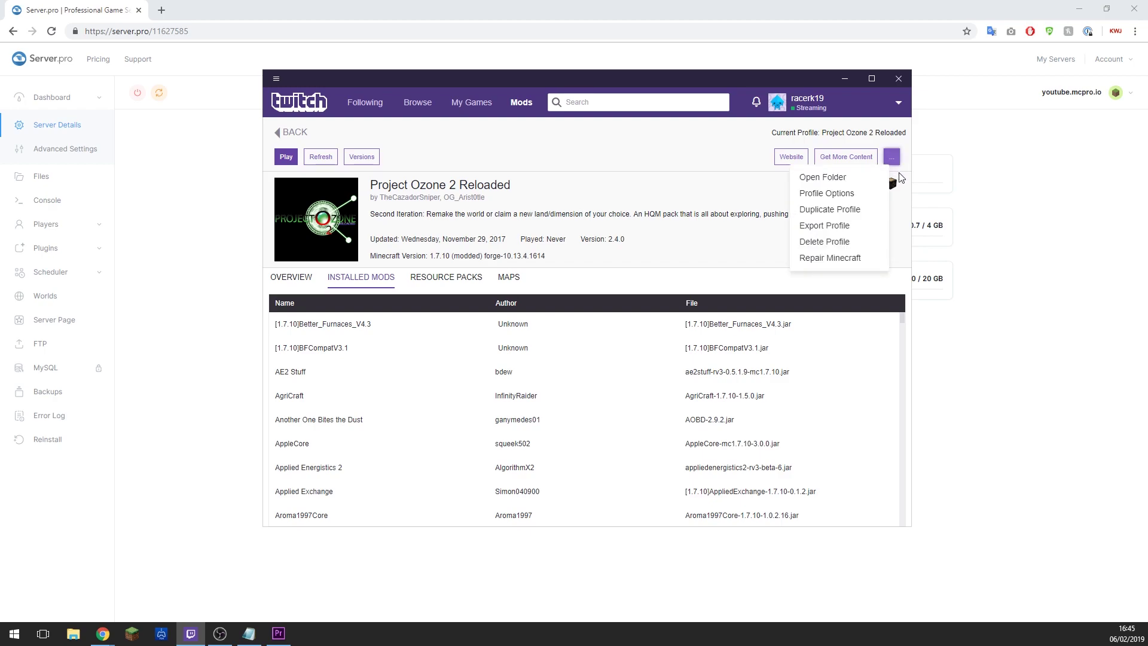
{"action": "left_click", "coordinate": [855, 184]}
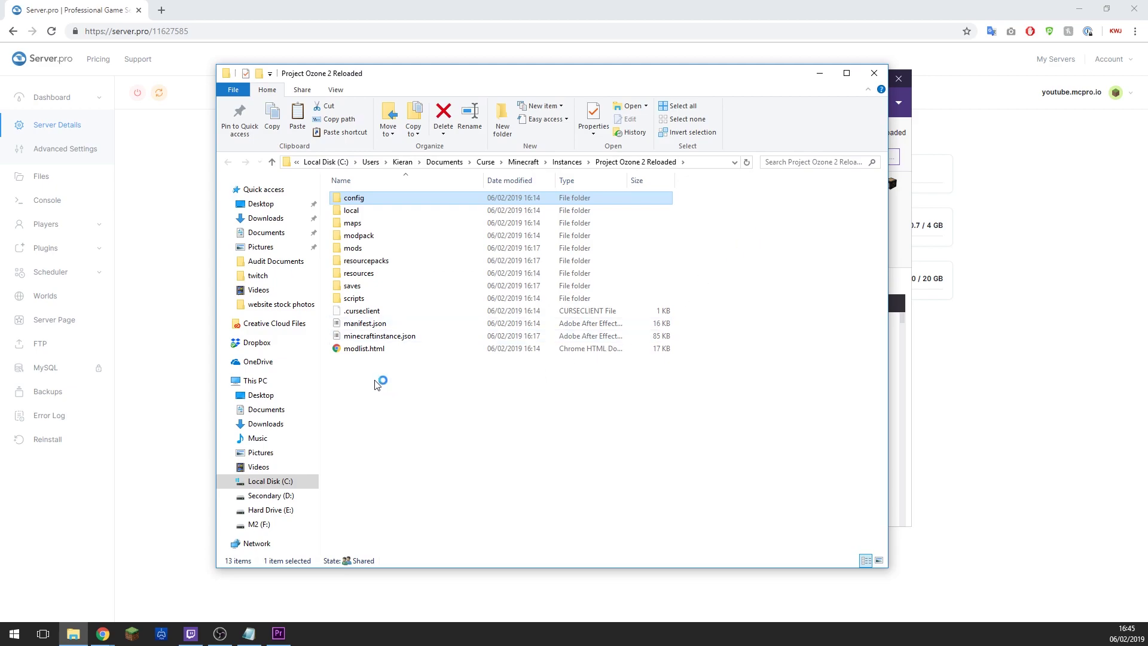
Compress everything in the Project Ozone 2 Reloaded folder into a zip named projectozone, and move it to the Desktop.
{"action": "left_click_drag", "start_coordinate": [372, 382], "coordinate": [396, 189]}
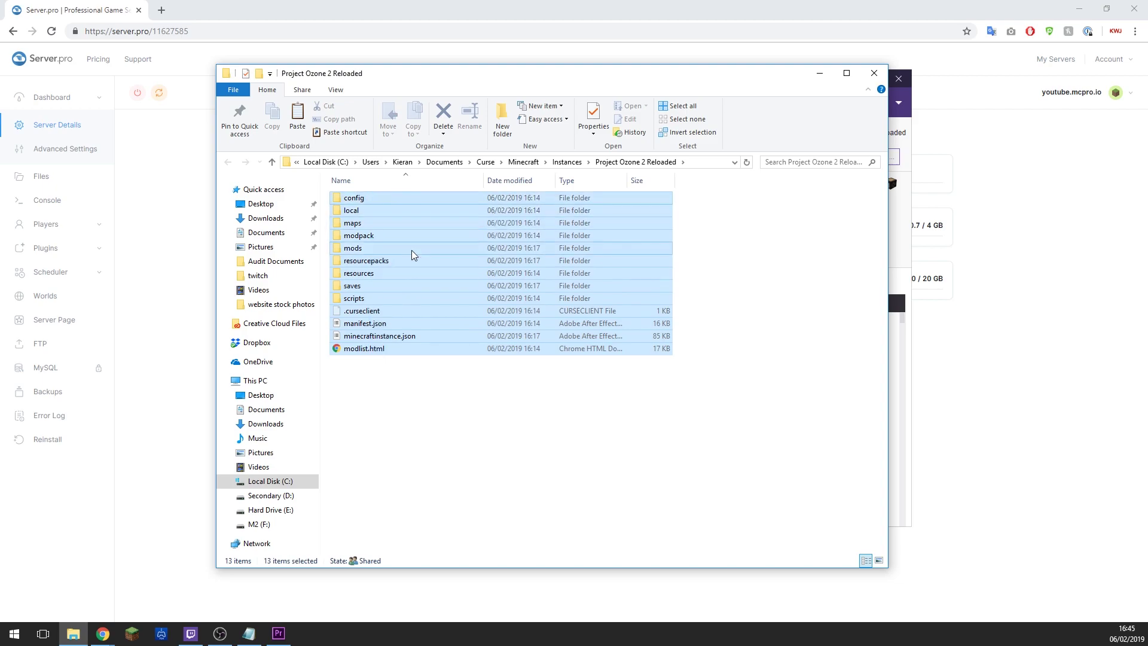
{"action": "right_click", "coordinate": [409, 251]}
{"action": "mouse_move", "coordinate": [533, 464]}
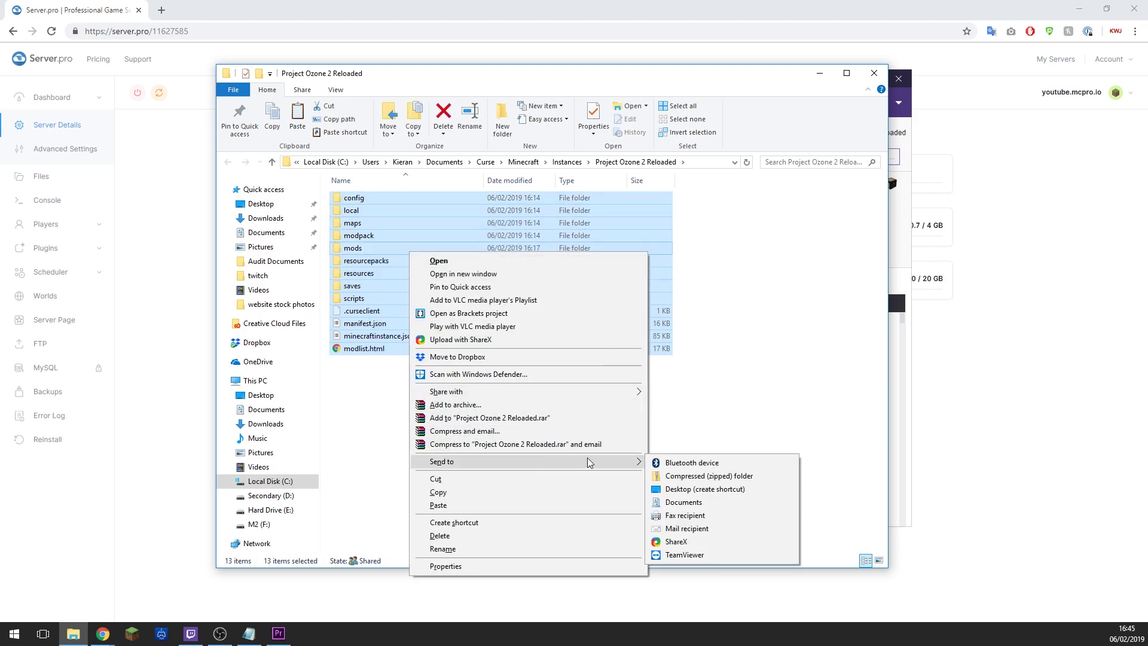
{"action": "left_click", "coordinate": [694, 481]}
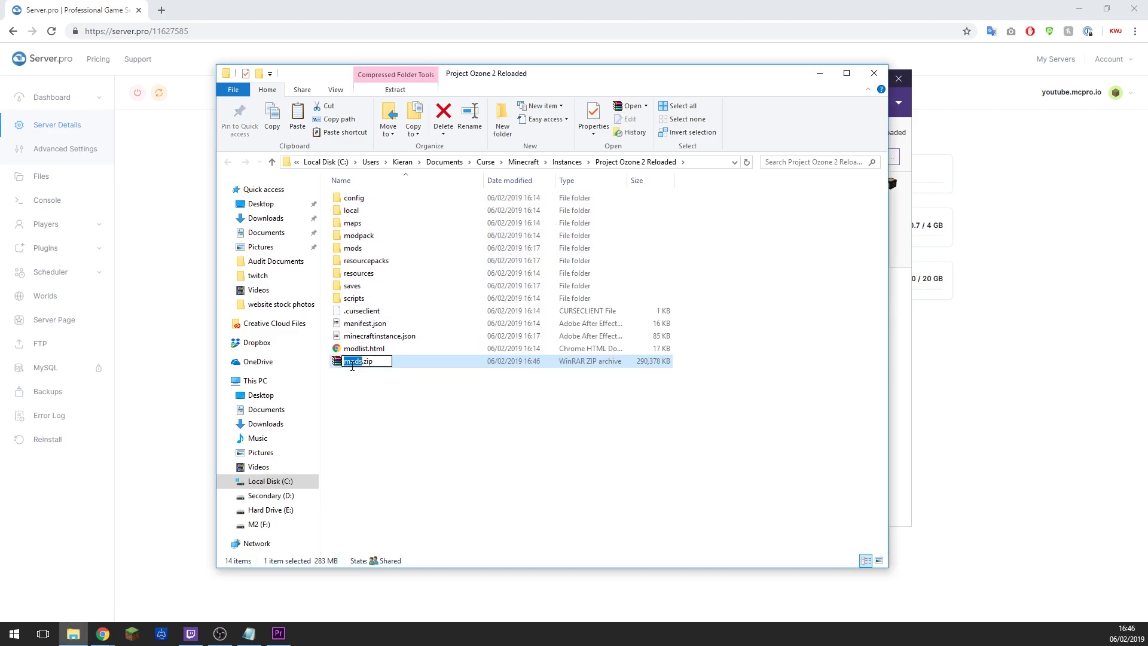
{"action": "type", "text": "projectozone"}
{"action": "key", "text": "Return"}
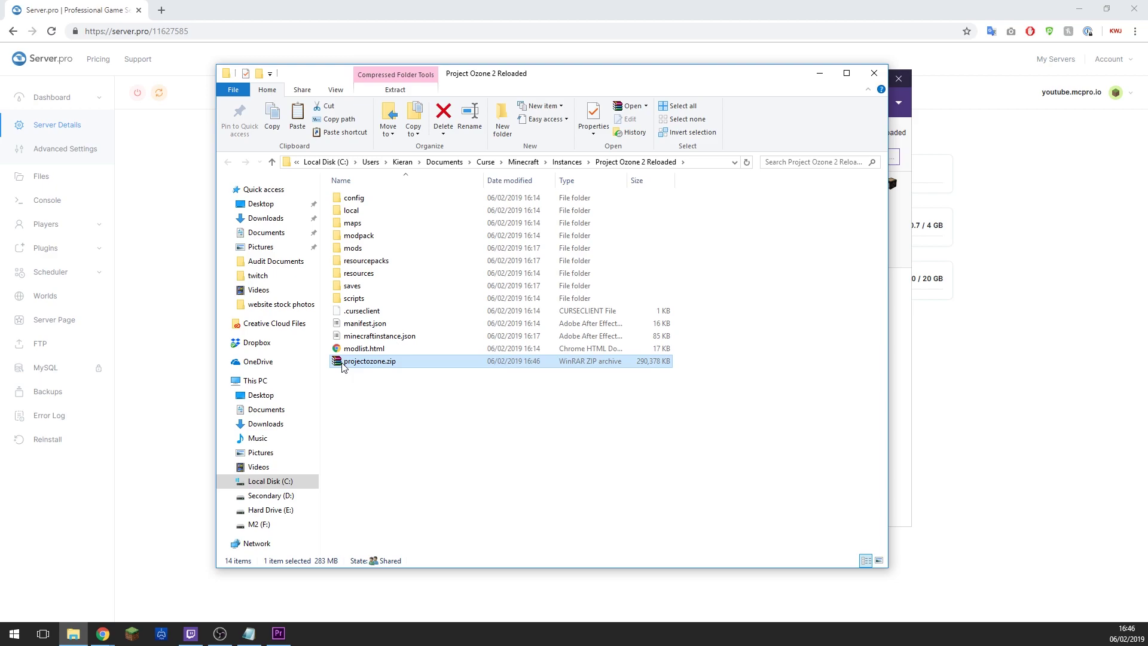
{"action": "left_click_drag", "start_coordinate": [344, 365], "coordinate": [261, 209]}
Compare the Forge version in the server details with the one listed on the Twitch app's Project Ozone 2 Reloaded profile.
{"action": "left_click", "coordinate": [171, 214]}
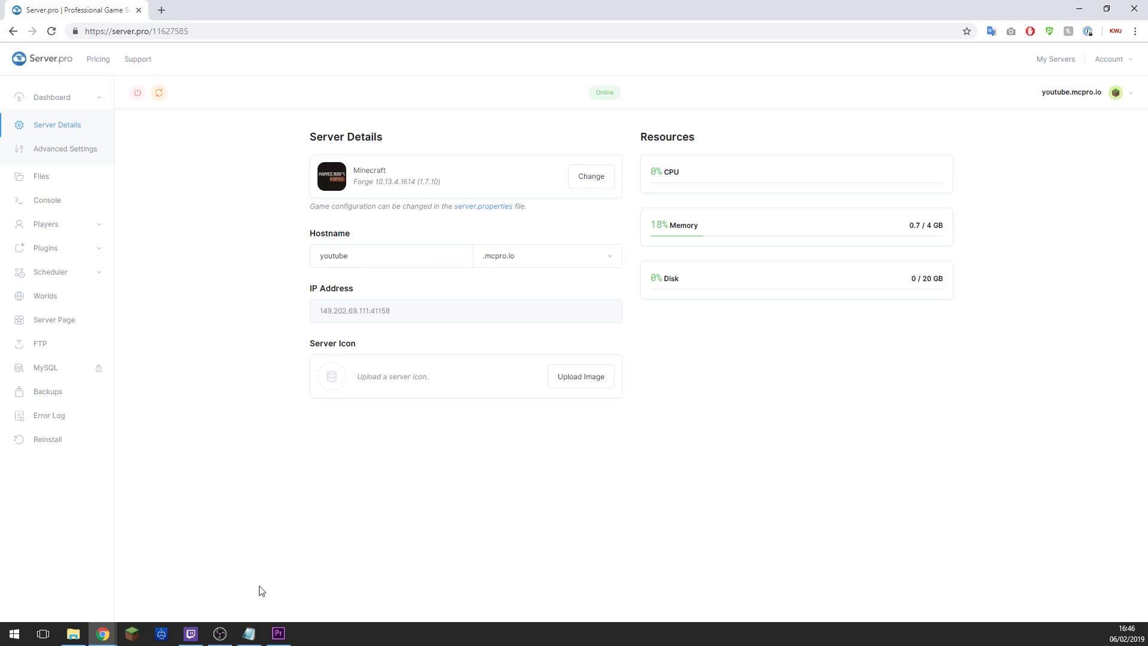
{"action": "left_click", "coordinate": [191, 633]}
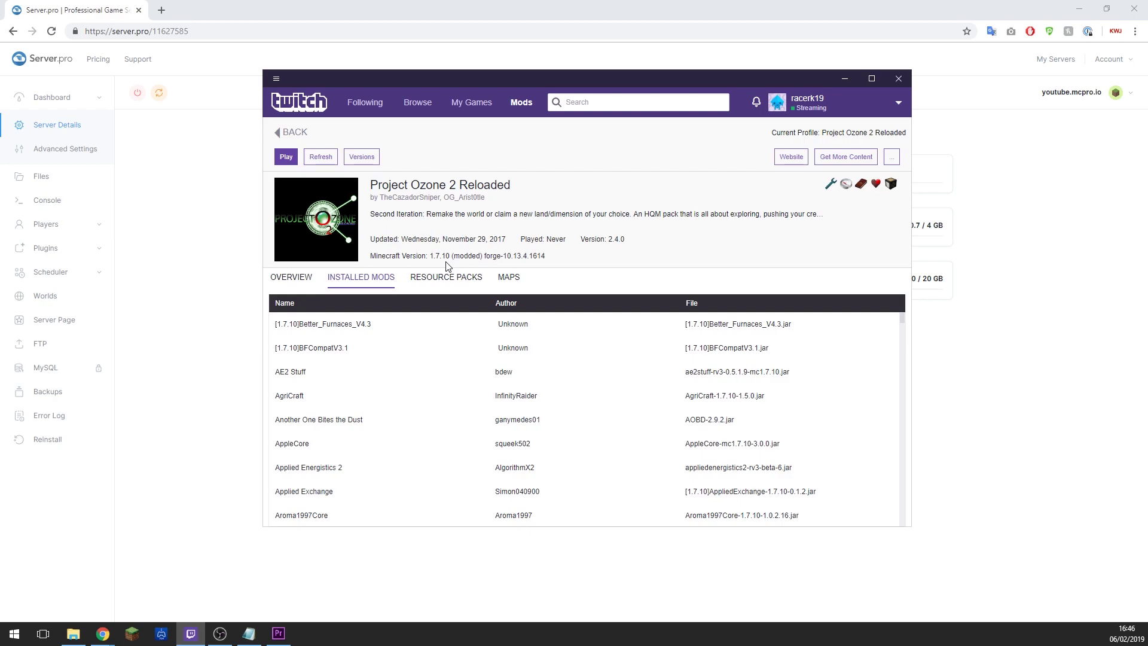
{"action": "left_click", "coordinate": [161, 184]}
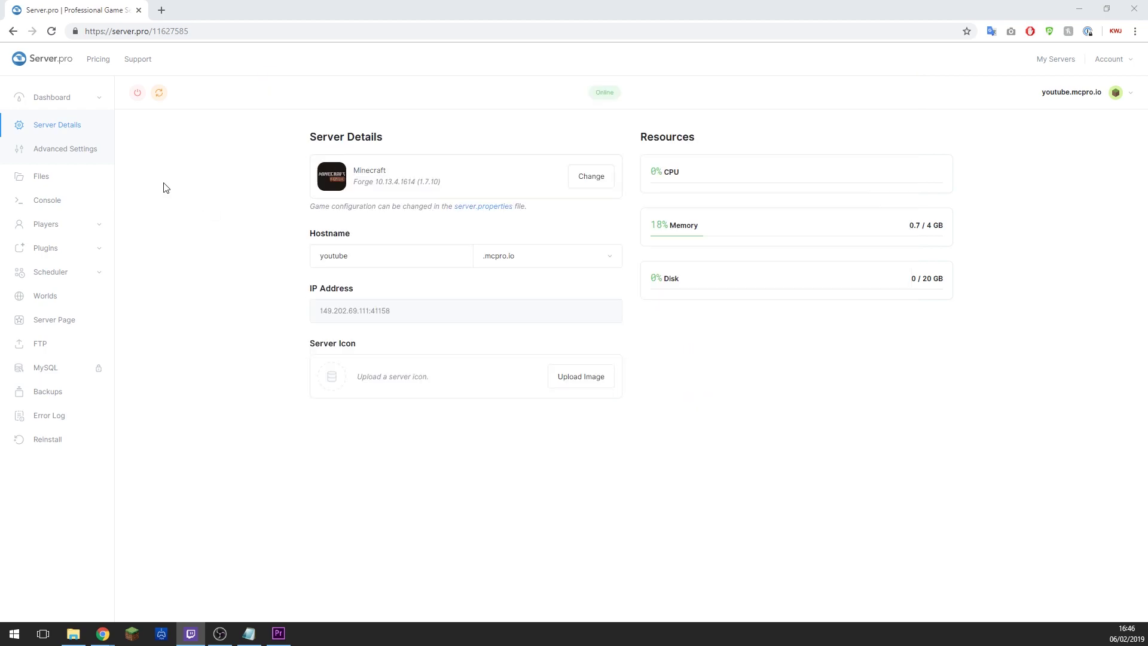
Upload projectozone.zip from the Desktop to the Home folder of the server's files.
{"action": "left_click", "coordinate": [83, 178]}
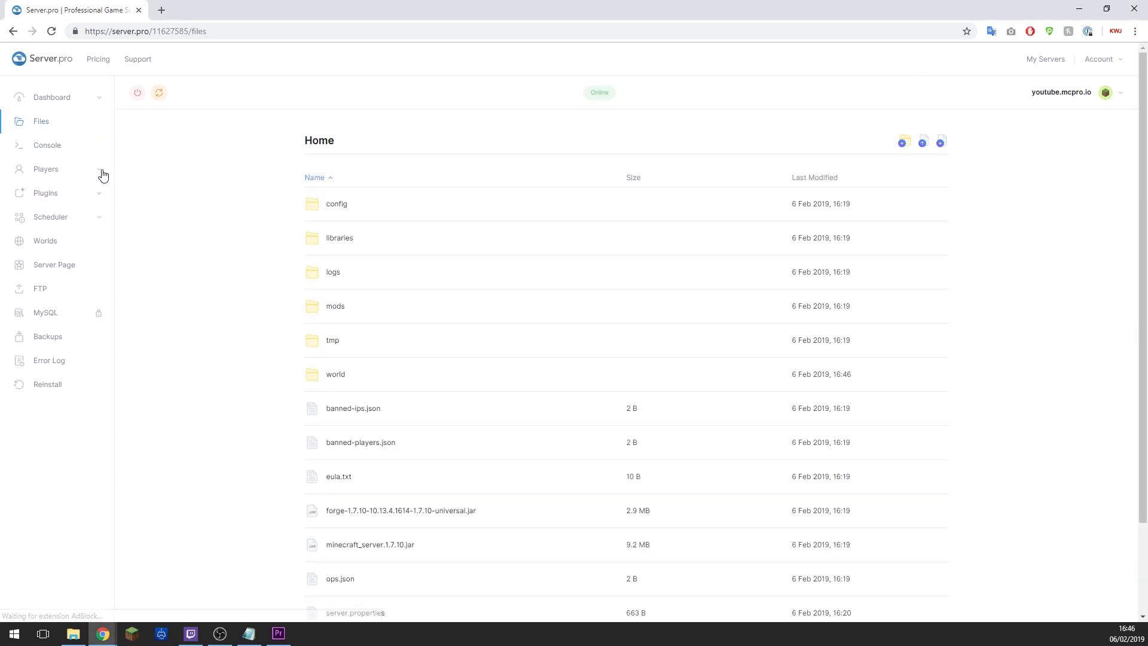
{"action": "left_click", "coordinate": [924, 146]}
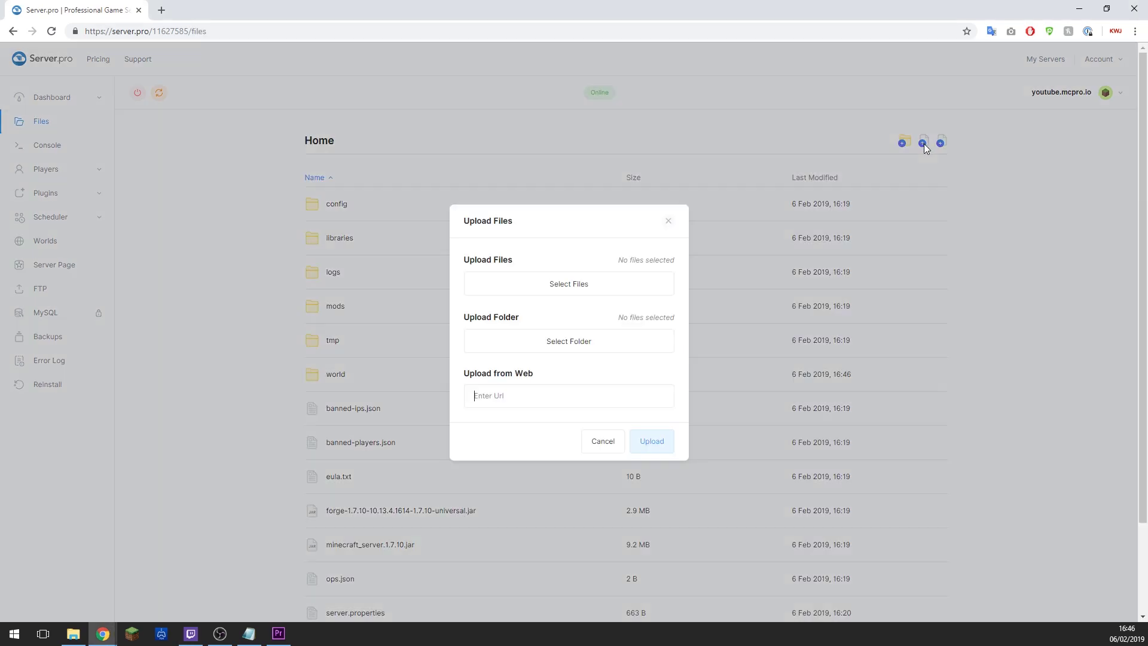
{"action": "left_click", "coordinate": [569, 285]}
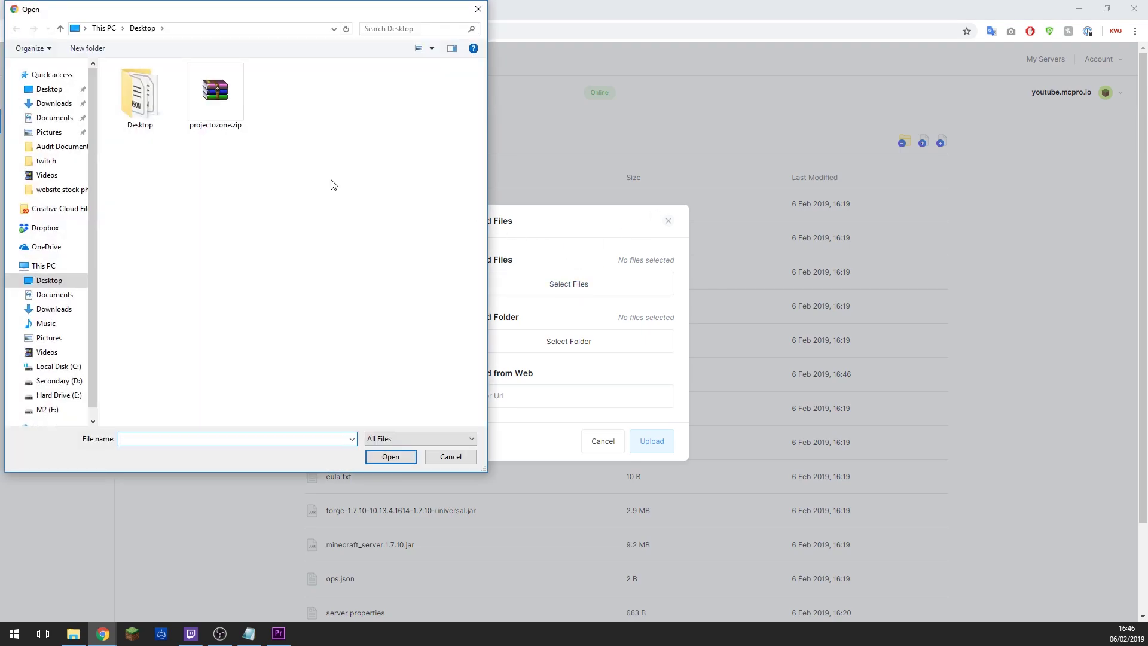
{"action": "left_click", "coordinate": [228, 125]}
{"action": "left_click", "coordinate": [391, 457]}
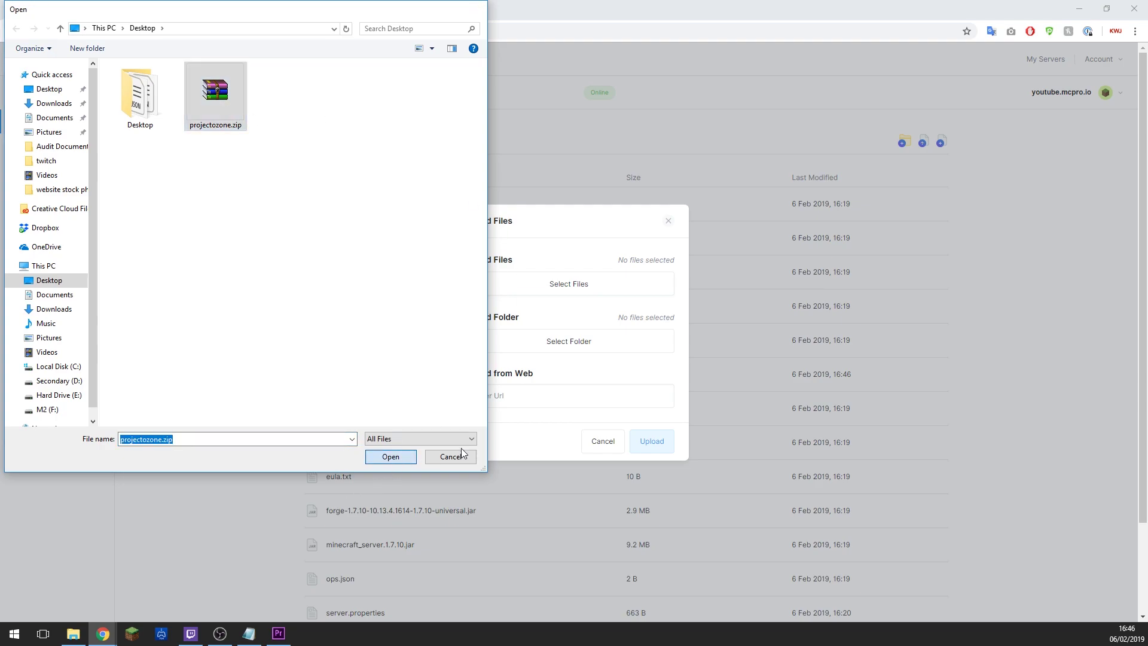
{"action": "left_click", "coordinate": [653, 444]}
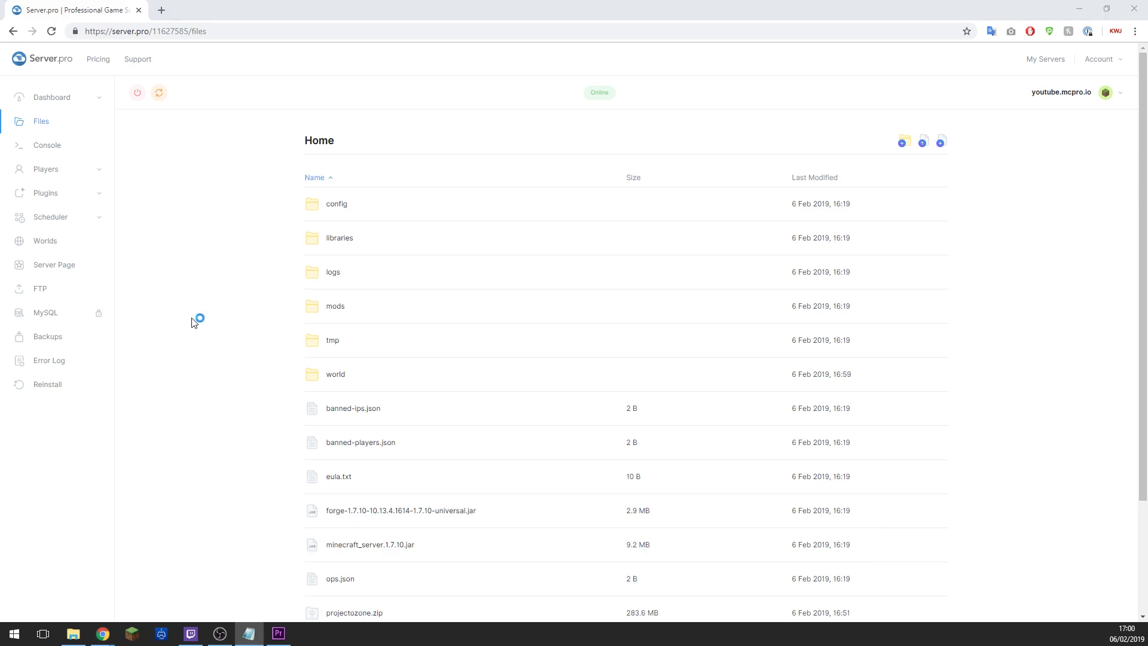
Extract projectozone.zip in the server's Home folder and restart the server.
{"action": "scroll", "coordinate": [298, 419], "scroll_direction": "down", "scroll_amount": 1}
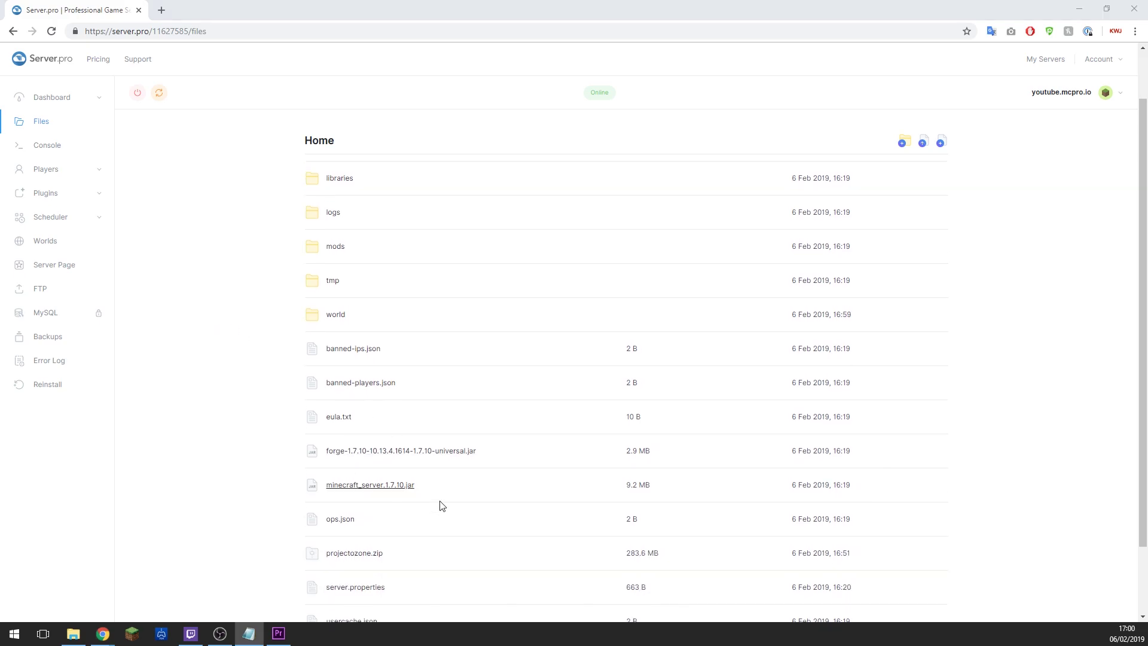
{"action": "left_click", "coordinate": [447, 551]}
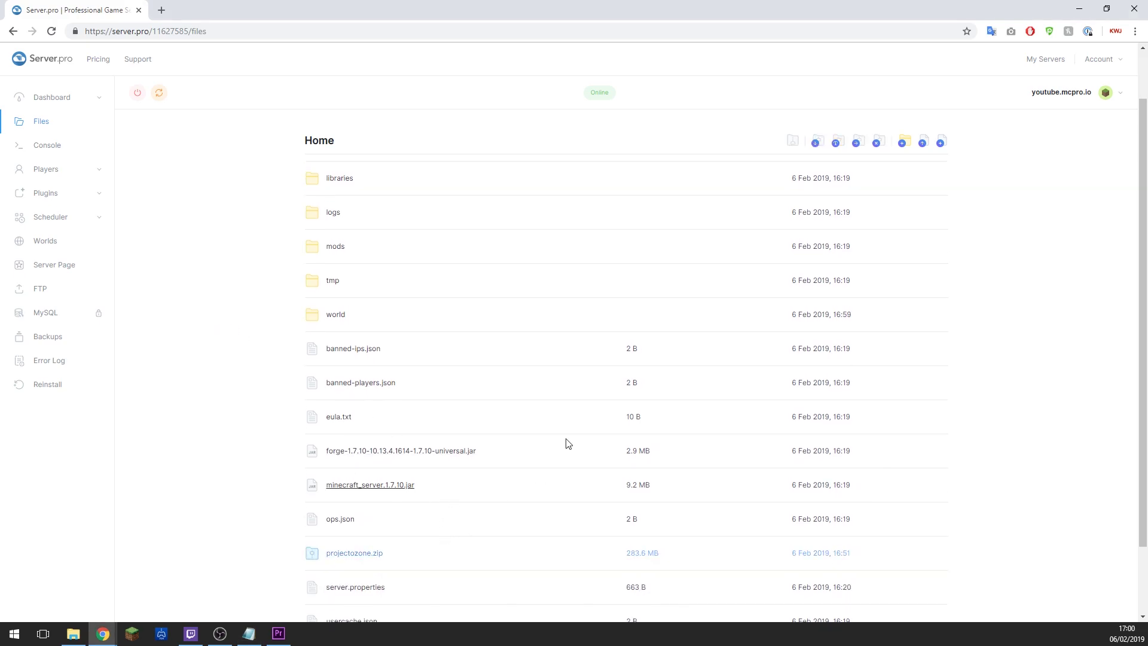
{"action": "left_click", "coordinate": [797, 142]}
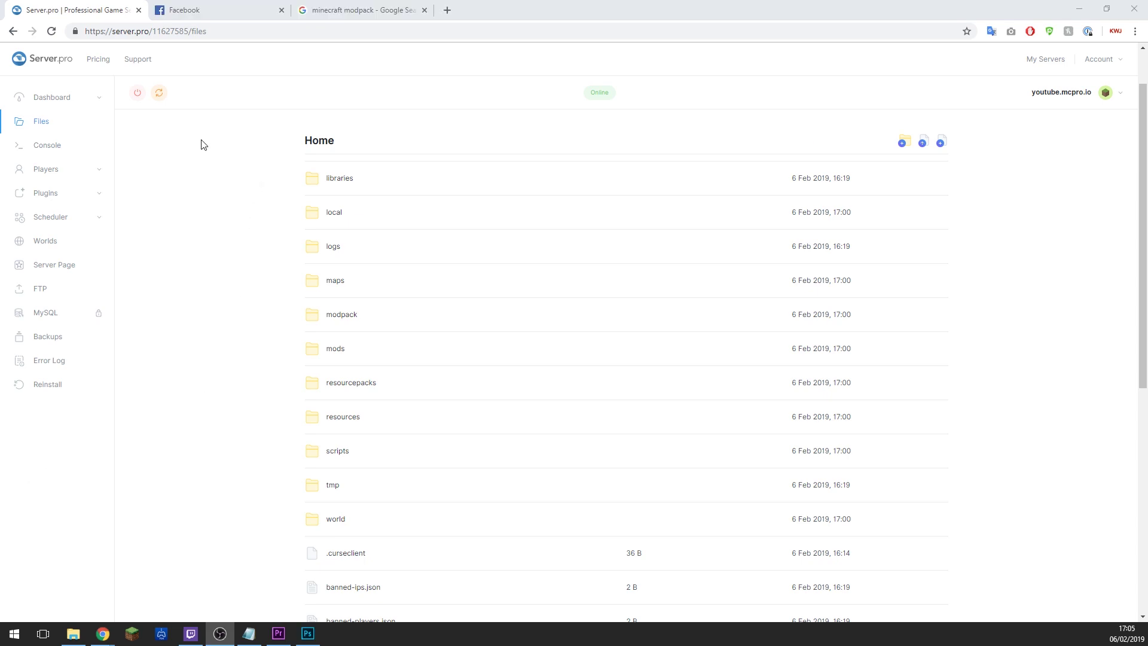
{"action": "left_click", "coordinate": [159, 93]}
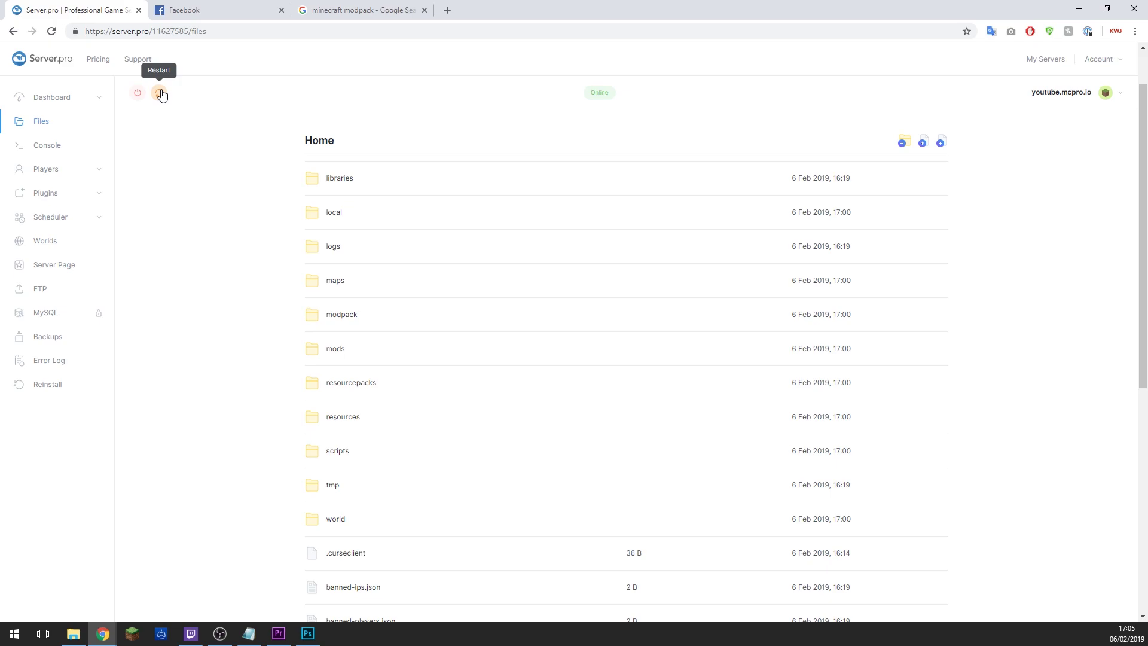
Launch the Project Ozone 2 Reloaded profile from the Twitch app and join the youtube server in Minecraft's multiplayer list.
{"action": "left_click", "coordinate": [191, 633]}
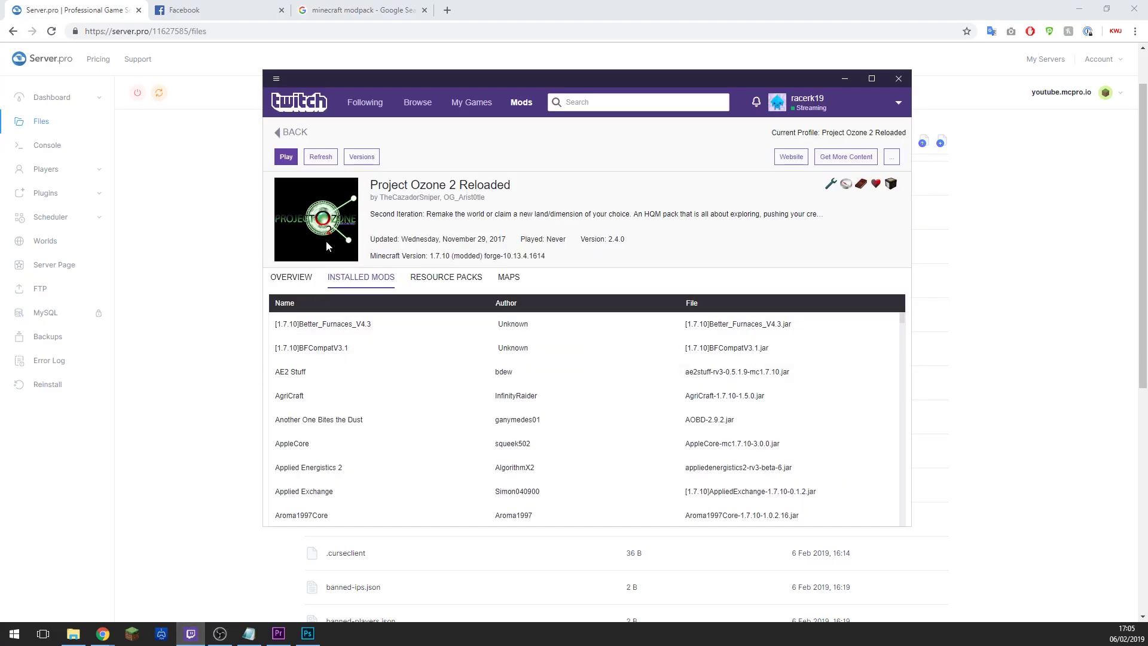
{"action": "left_click", "coordinate": [277, 156]}
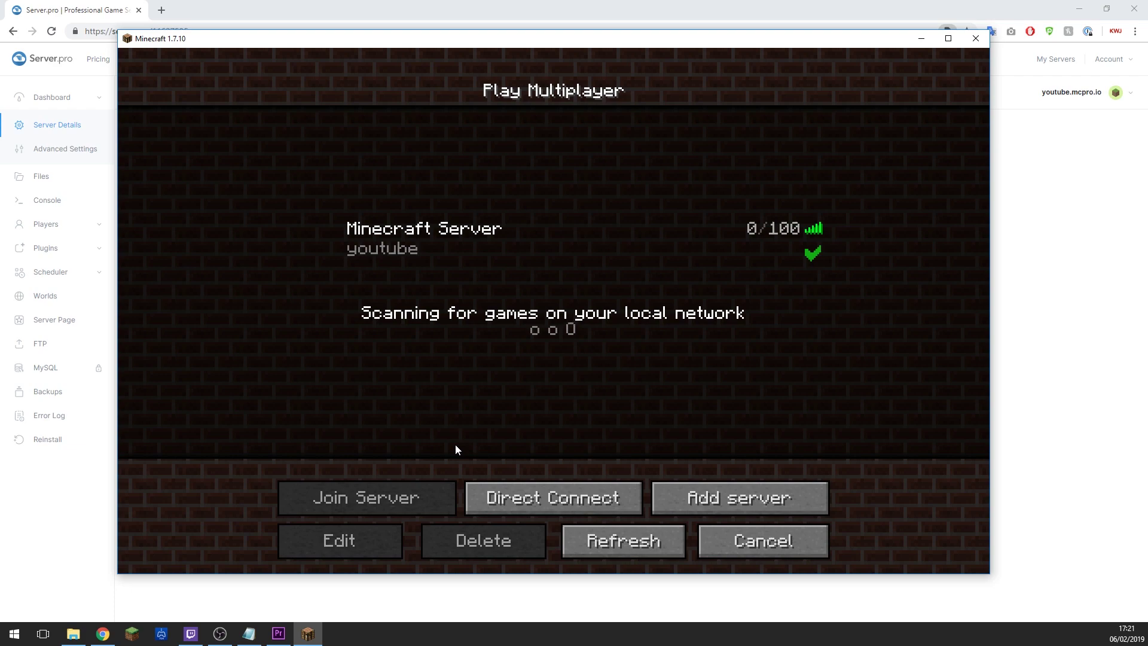
{"action": "double_click", "coordinate": [489, 257]}
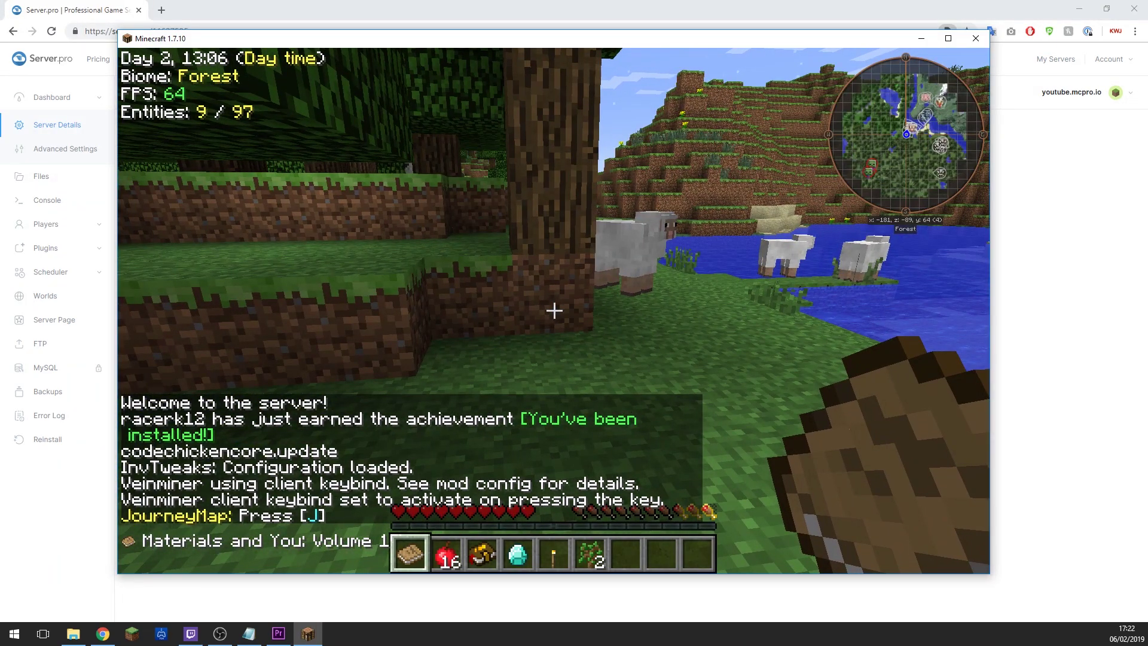
Pause the game, review the player's login entries in the Server.pro console, and view the server's files.
{"action": "key", "text": "Escape"}
{"action": "left_click", "coordinate": [69, 586]}
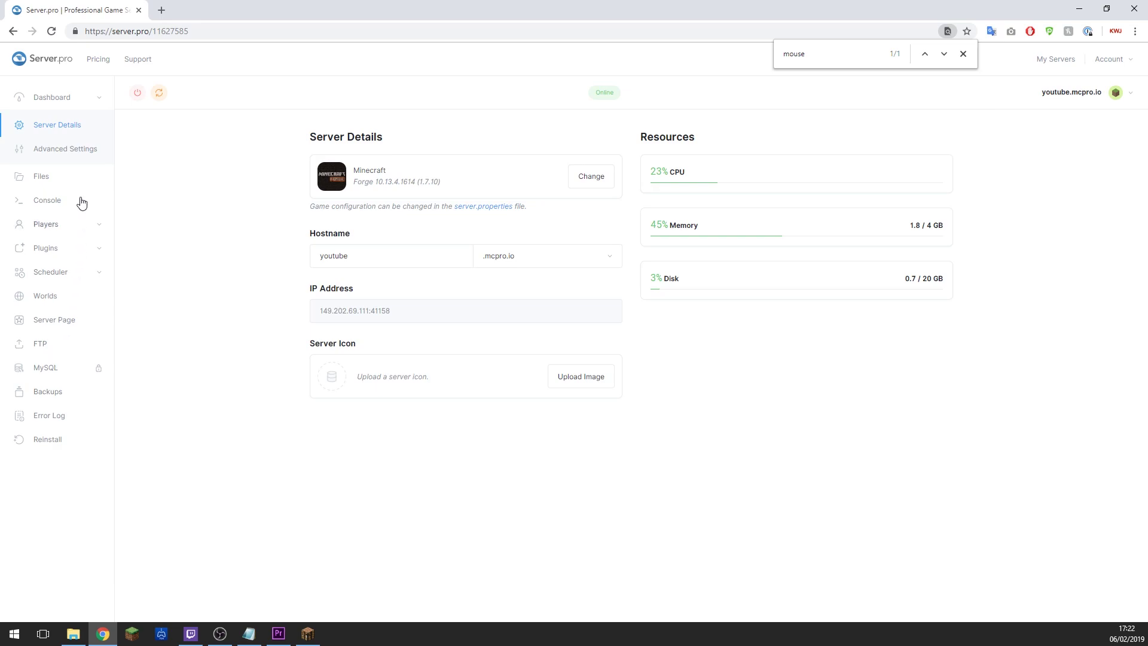
{"action": "left_click", "coordinate": [70, 200]}
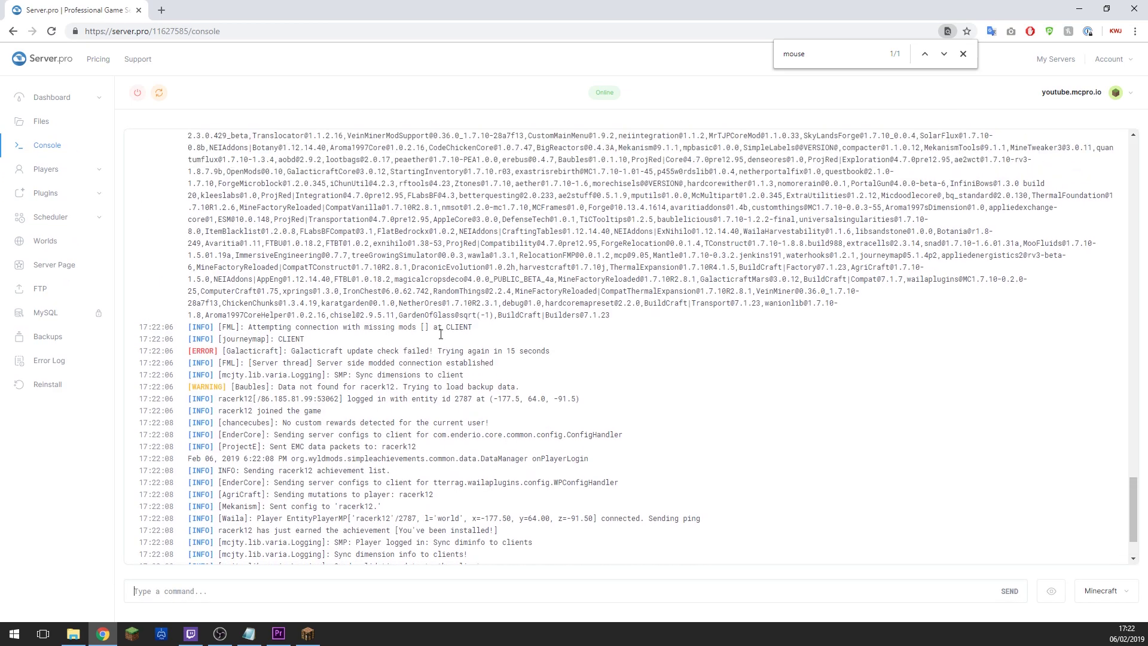
{"action": "left_click_drag", "start_coordinate": [407, 441], "coordinate": [434, 442]}
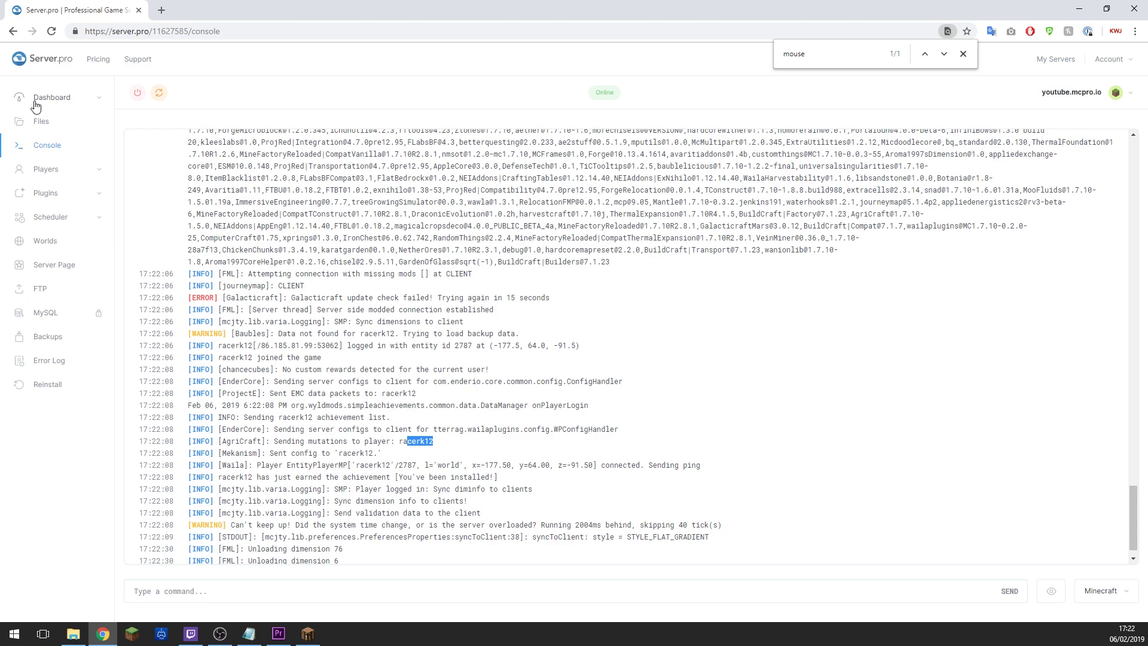
{"action": "left_click", "coordinate": [29, 122]}
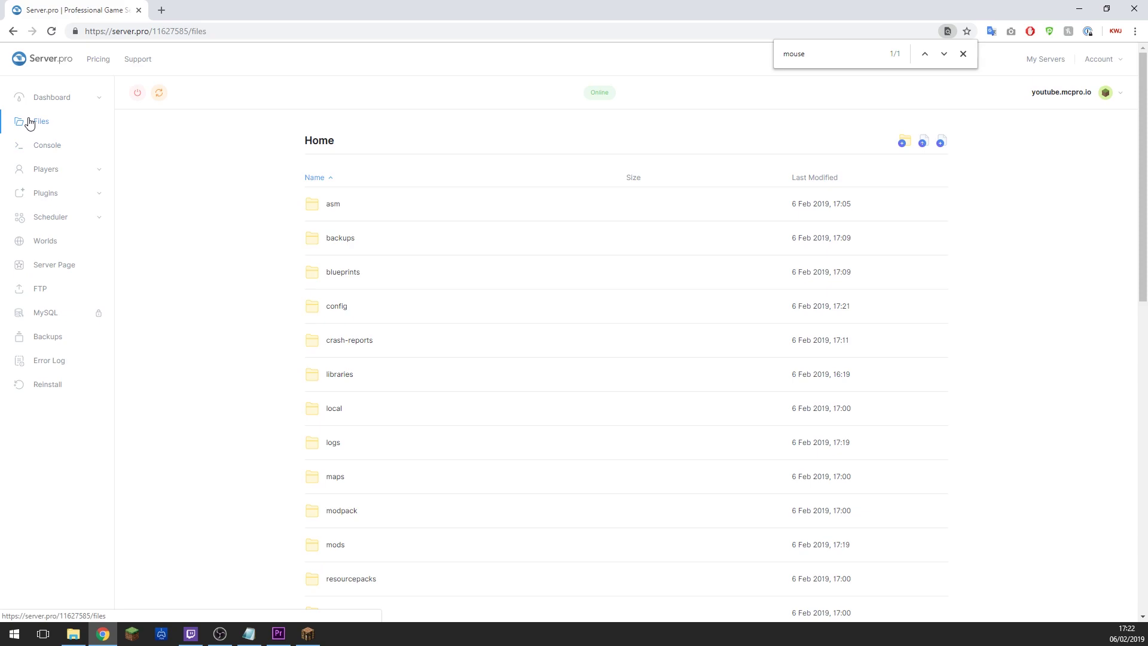
Open the contact form from Server.pro's support page and start on its subject.
{"action": "left_click", "coordinate": [142, 61]}
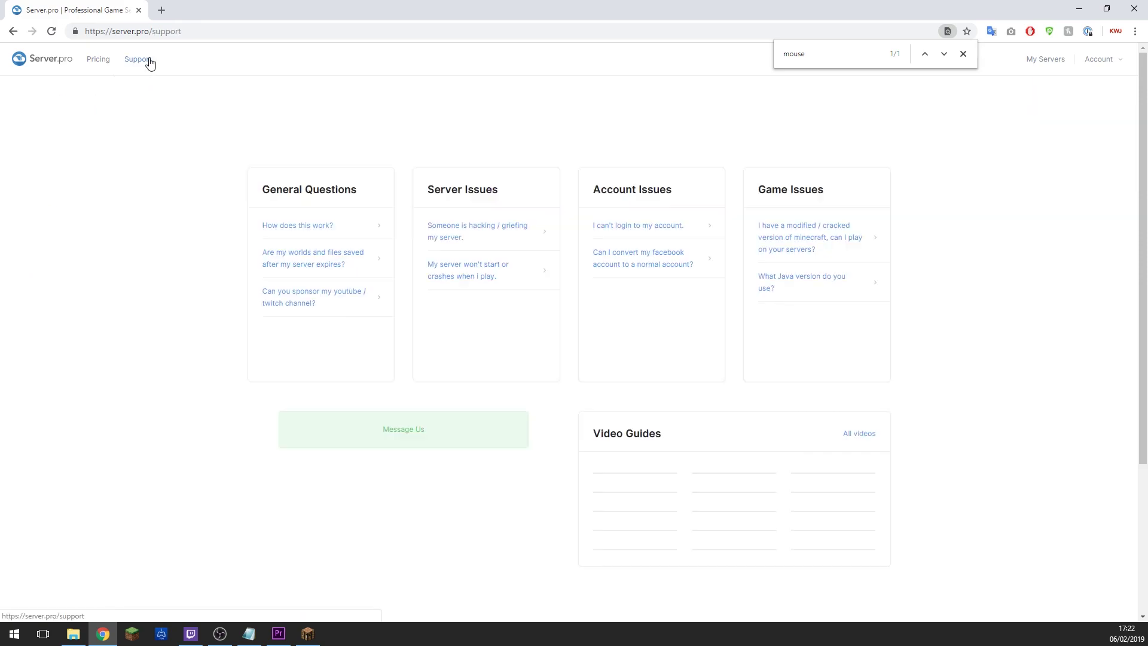
{"action": "left_click", "coordinate": [423, 444]}
{"action": "left_click", "coordinate": [341, 252]}
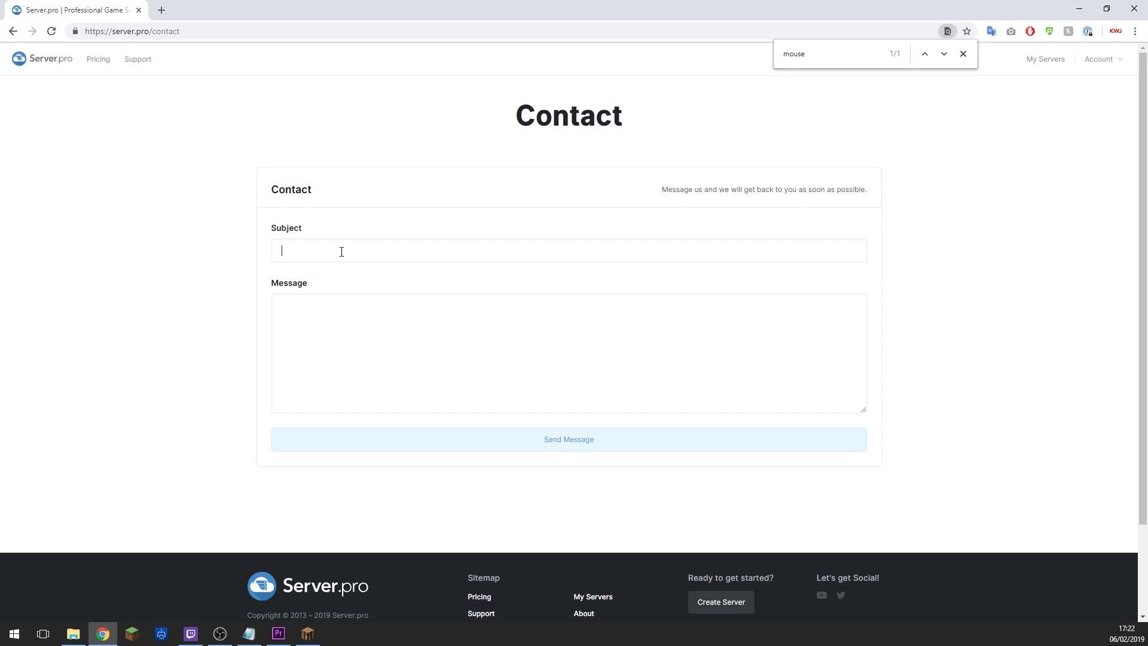
Switch back to Minecraft and resume the paused game on the server.
{"action": "left_click", "coordinate": [312, 638]}
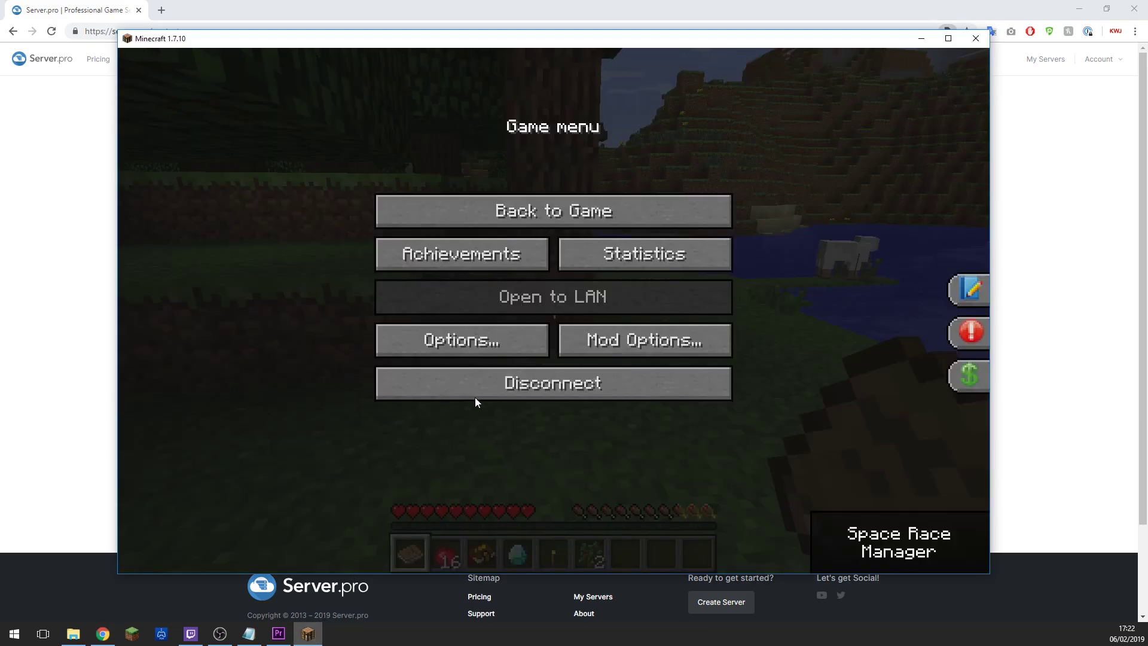
{"action": "left_click", "coordinate": [524, 213]}
{"action": "mouse_move", "coordinate": [555, 311]}
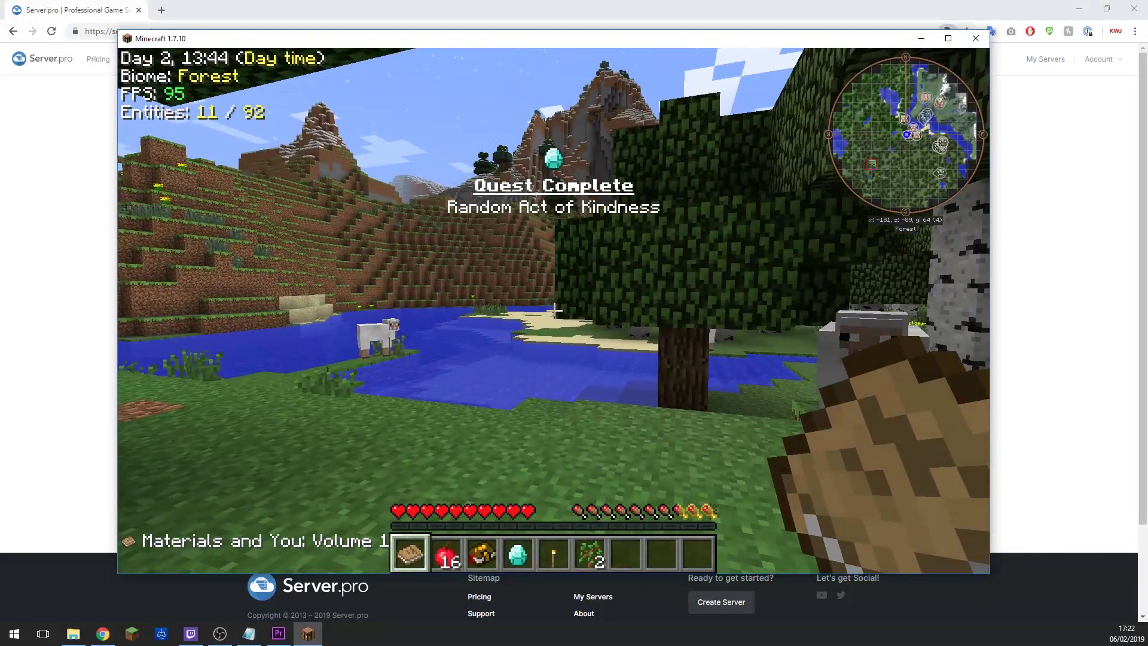